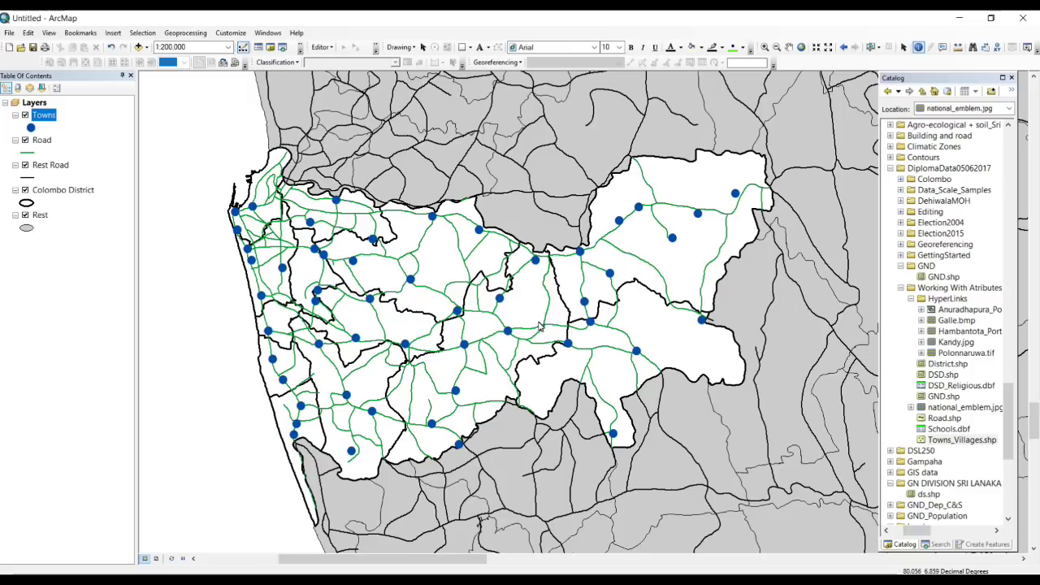
- Symbolize the Road layer by unique values of the CLASS field, adding all values and excluding <all other values>
{"action": "scroll", "coordinate": [308, 252], "scroll_direction": "down", "scroll_amount": 1}
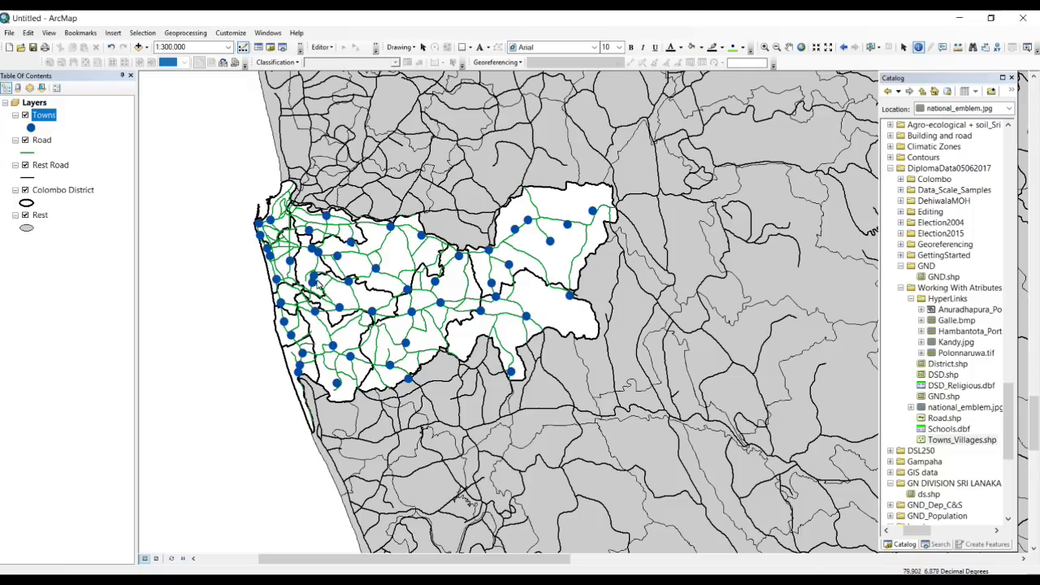
{"action": "scroll", "coordinate": [325, 268], "scroll_direction": "up", "scroll_amount": 2}
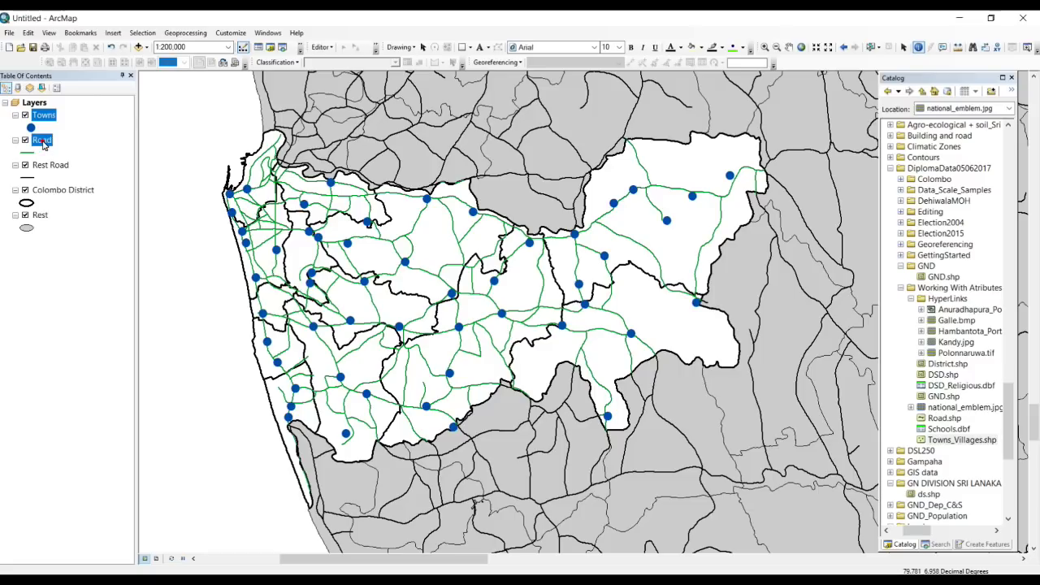
{"action": "left_click", "coordinate": [42, 142]}
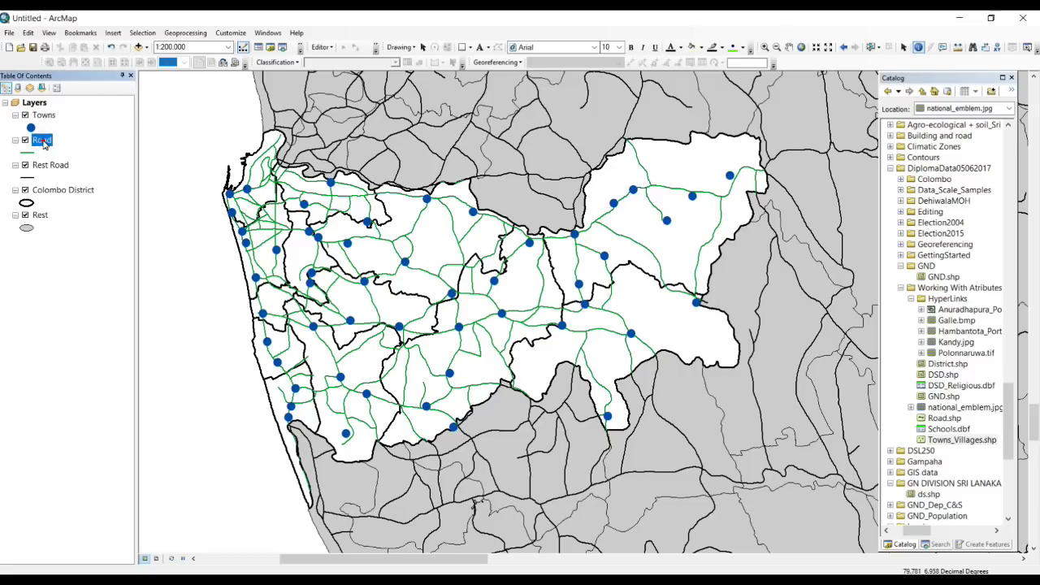
{"action": "right_click", "coordinate": [43, 143]}
{"action": "left_click", "coordinate": [71, 484]}
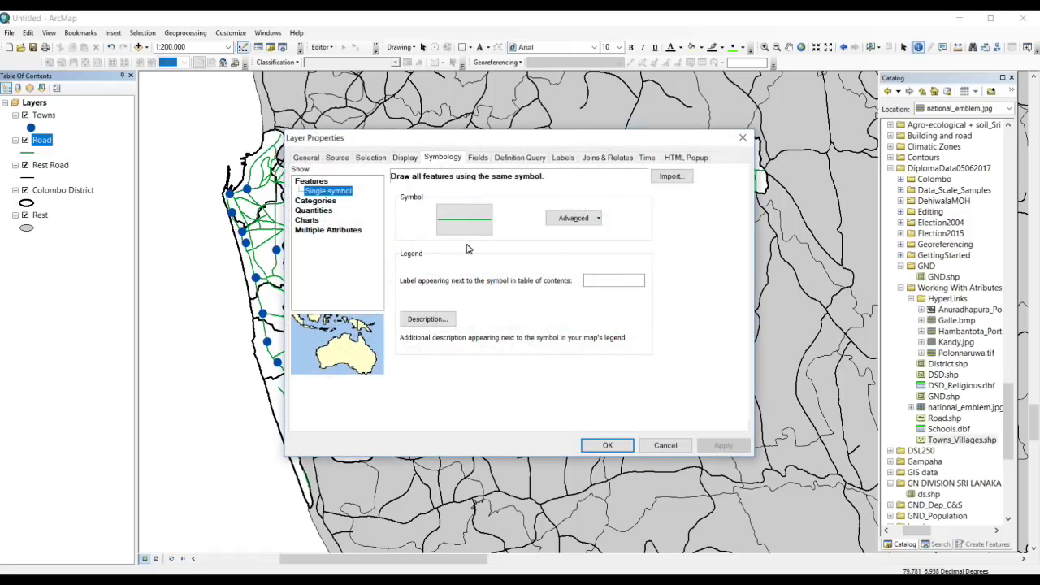
{"action": "left_click", "coordinate": [311, 200]}
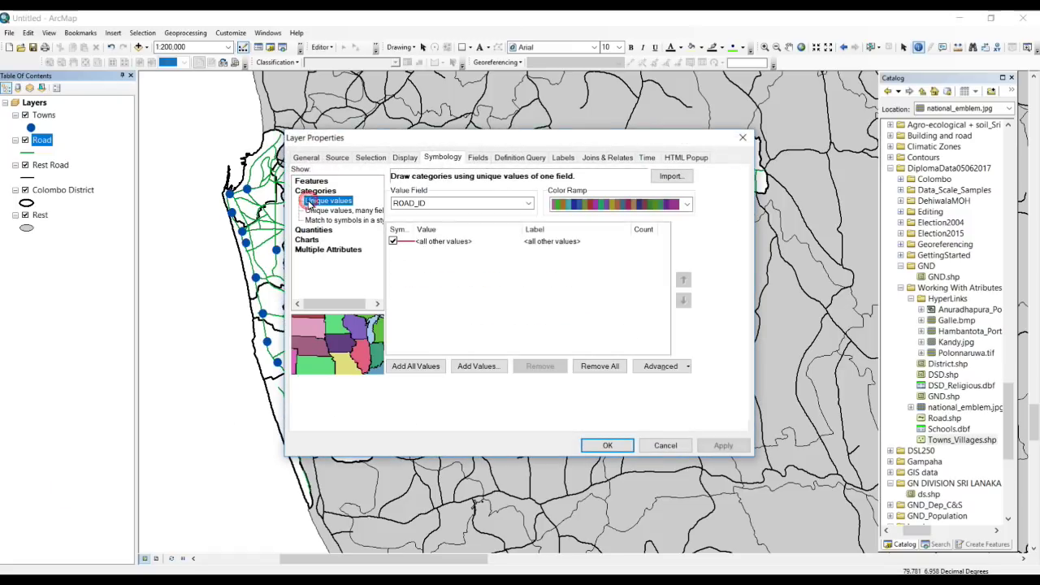
{"action": "left_click", "coordinate": [433, 203]}
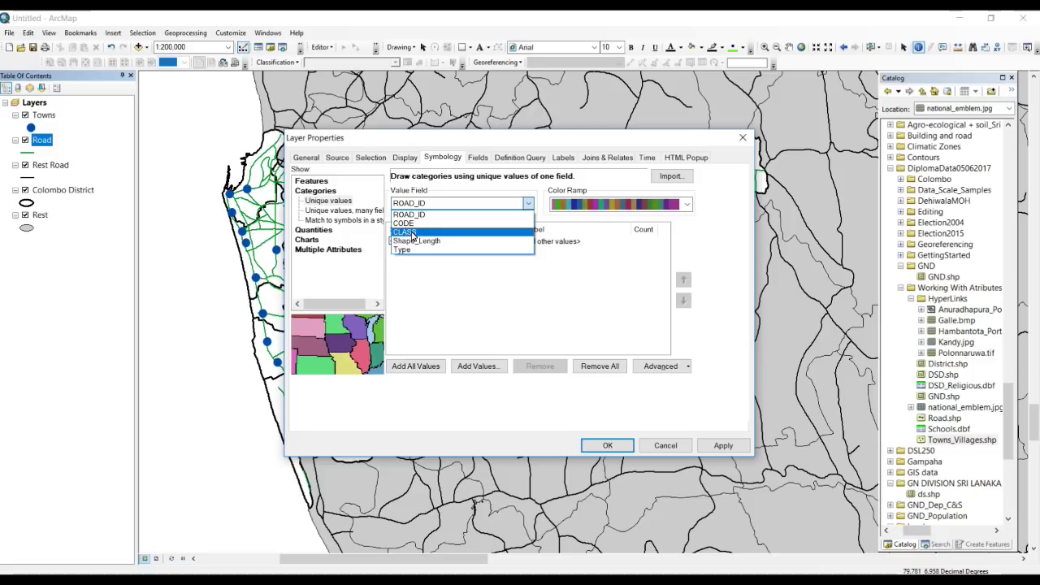
{"action": "left_click", "coordinate": [412, 233]}
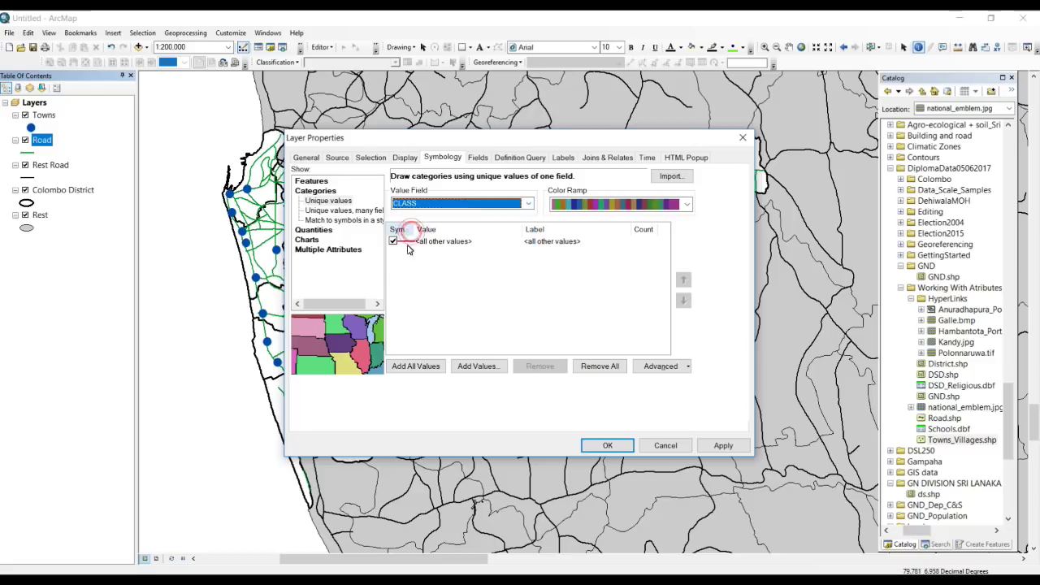
{"action": "left_click", "coordinate": [409, 366]}
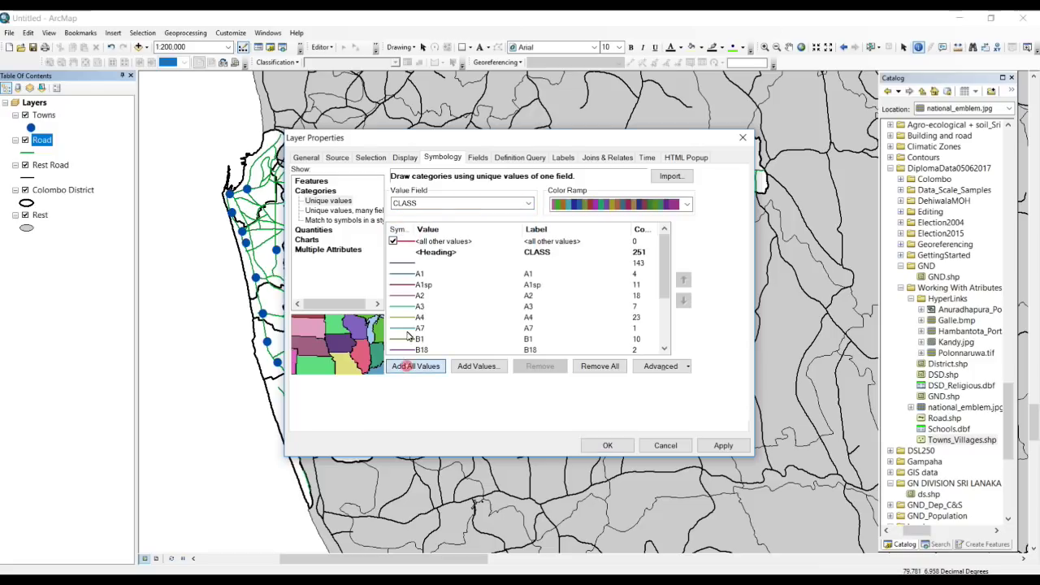
{"action": "left_click", "coordinate": [392, 241]}
{"action": "scroll", "coordinate": [434, 325], "scroll_direction": "down", "scroll_amount": 5}
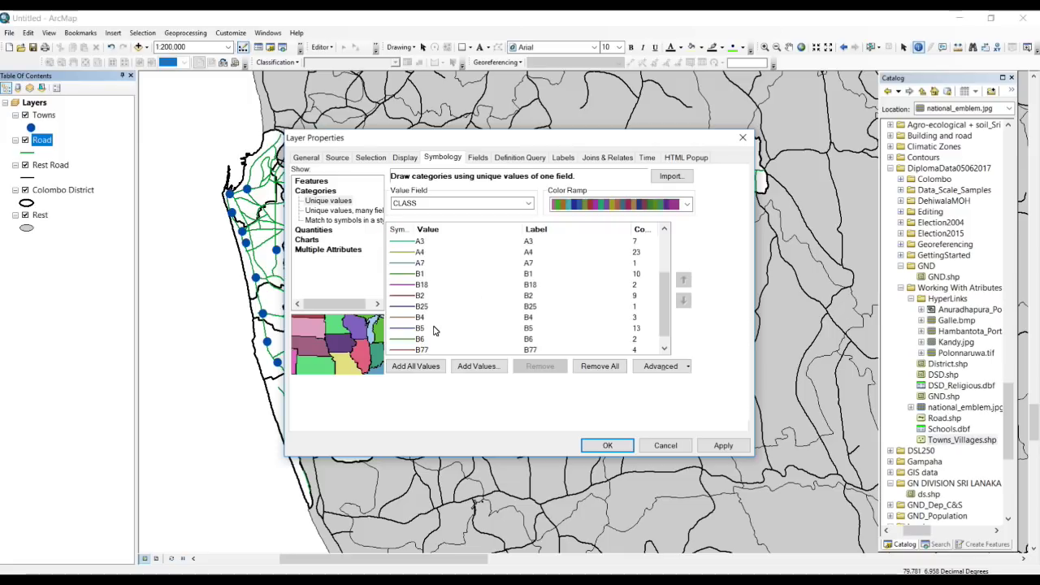
{"action": "scroll", "coordinate": [434, 330], "scroll_direction": "up", "scroll_amount": 5}
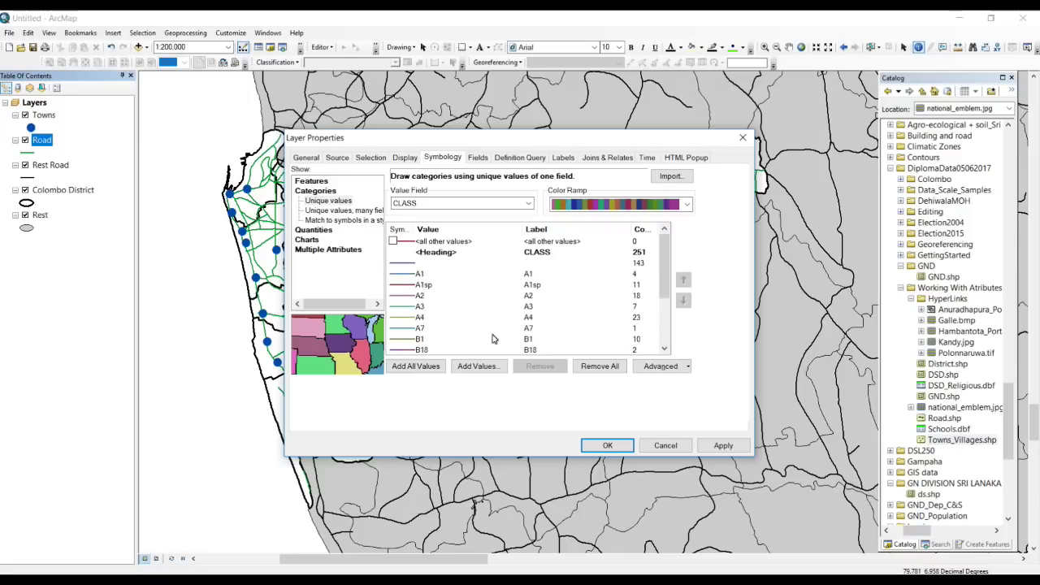
- Change the Road layer's value field to Type and add all of its values
{"action": "left_click", "coordinate": [527, 204]}
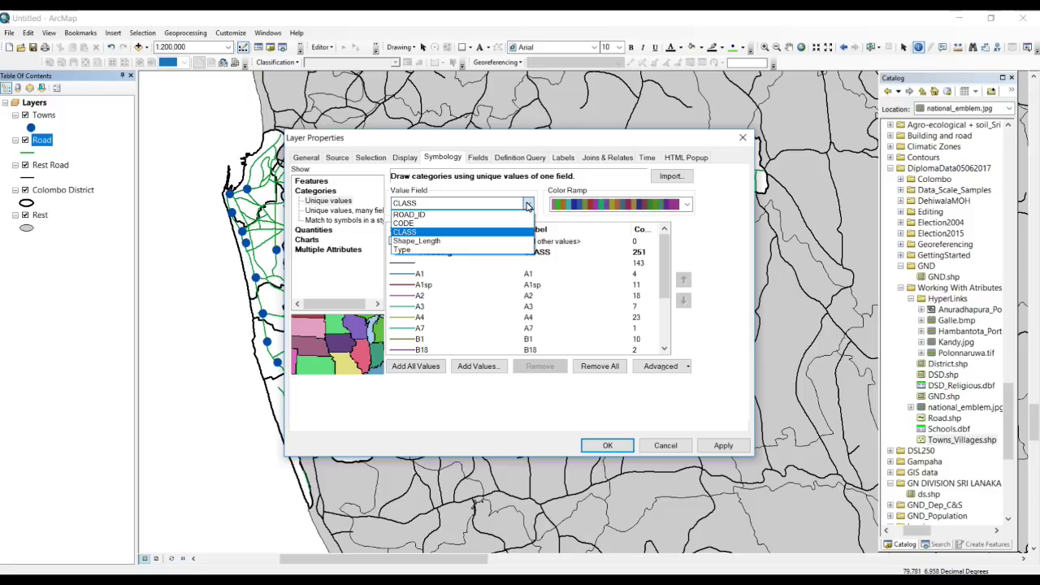
{"action": "left_click", "coordinate": [413, 252]}
{"action": "left_click", "coordinate": [406, 370]}
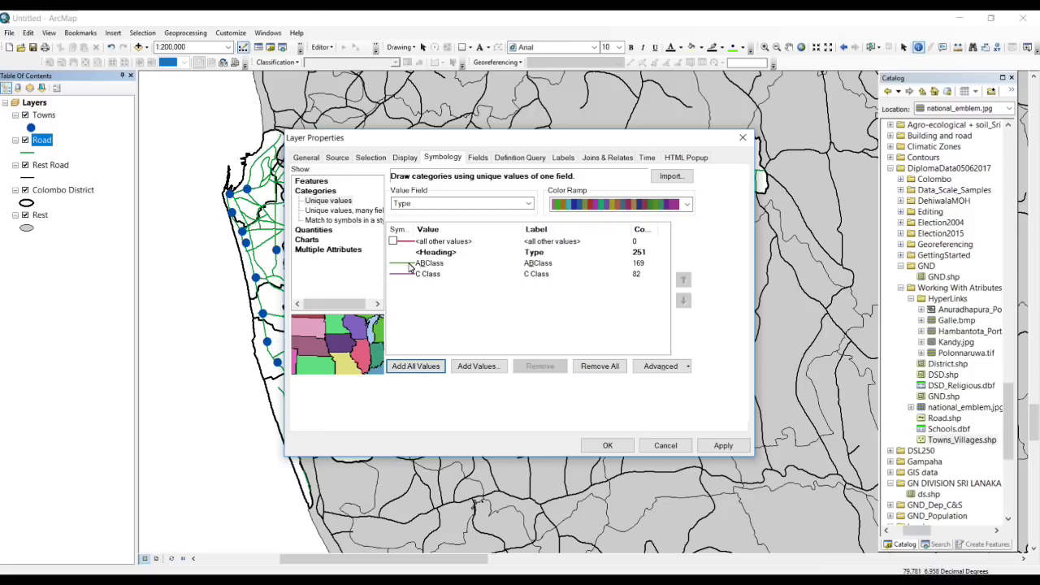
- Set the ABClass road symbol to a red line with width 3
{"action": "double_click", "coordinate": [407, 264]}
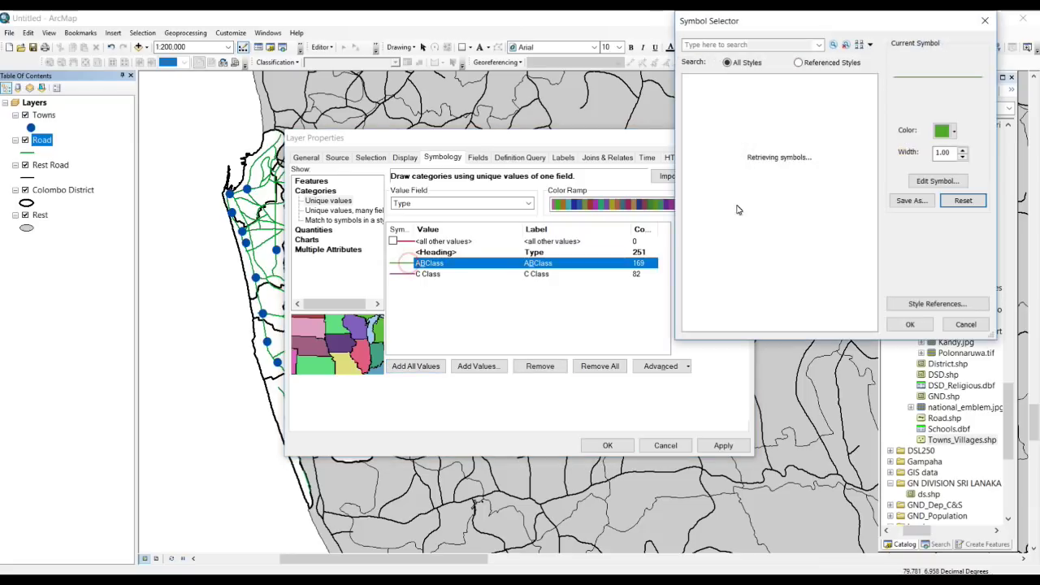
{"action": "left_click", "coordinate": [943, 131]}
{"action": "left_click", "coordinate": [938, 190]}
{"action": "left_click", "coordinate": [963, 150]}
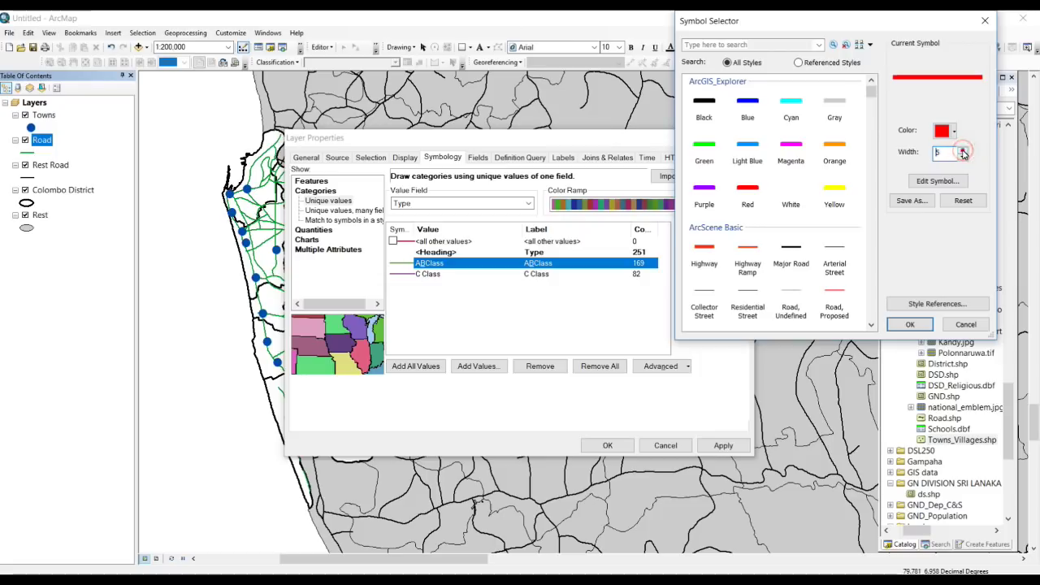
{"action": "left_click", "coordinate": [963, 151]}
{"action": "left_click", "coordinate": [963, 152]}
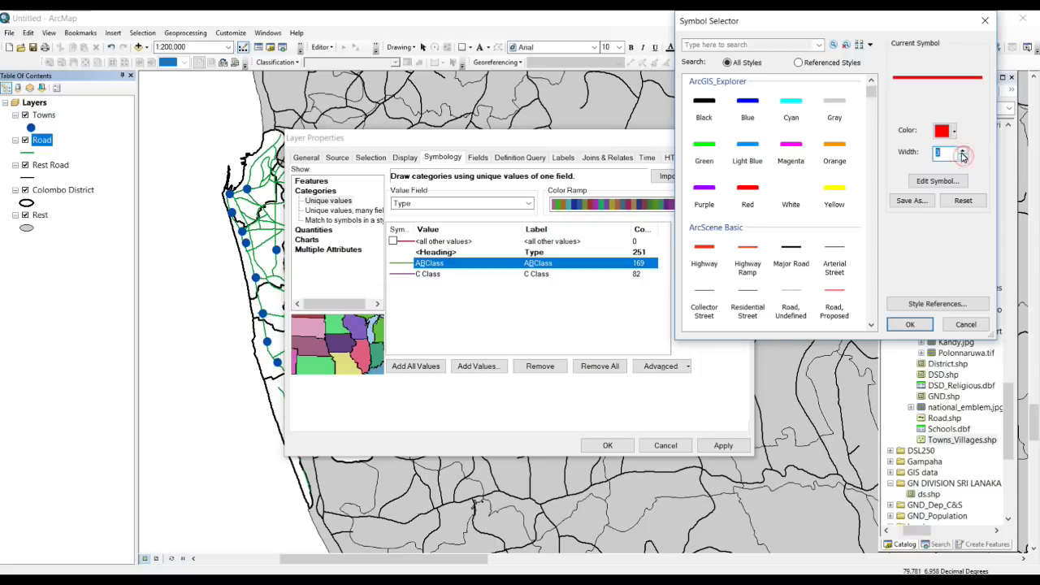
{"action": "left_click", "coordinate": [910, 324]}
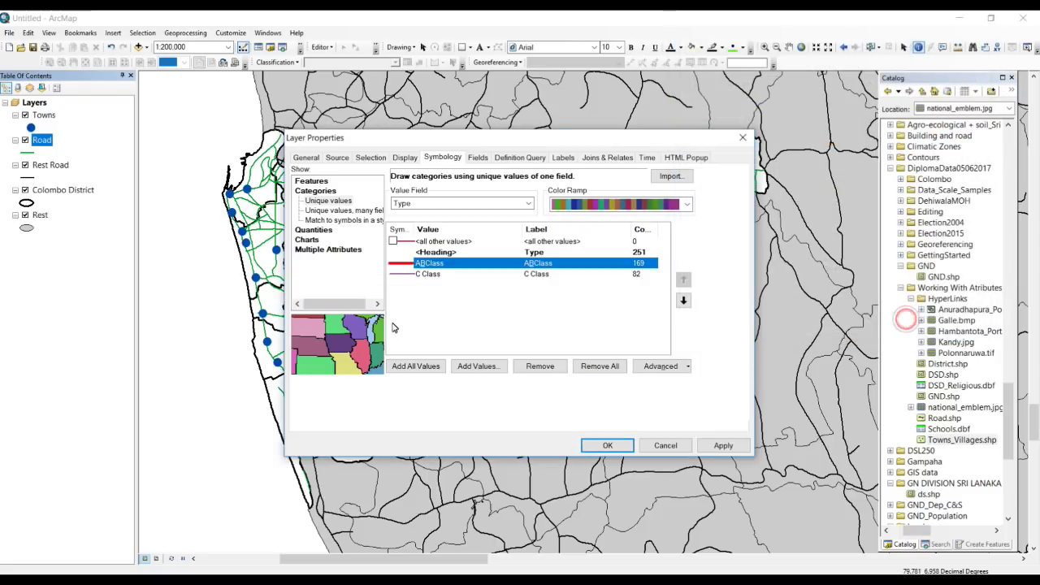
- Make the C Class road symbol black and apply the Road layer's symbology
{"action": "double_click", "coordinate": [402, 274]}
{"action": "left_click", "coordinate": [943, 135]}
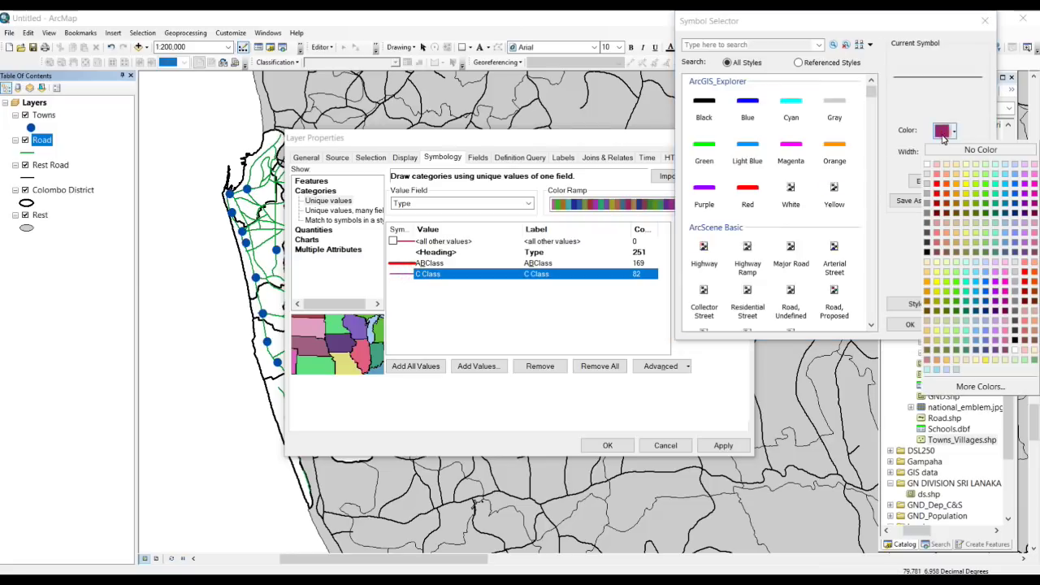
{"action": "left_click", "coordinate": [927, 251]}
{"action": "left_click", "coordinate": [910, 324]}
{"action": "left_click", "coordinate": [716, 445]}
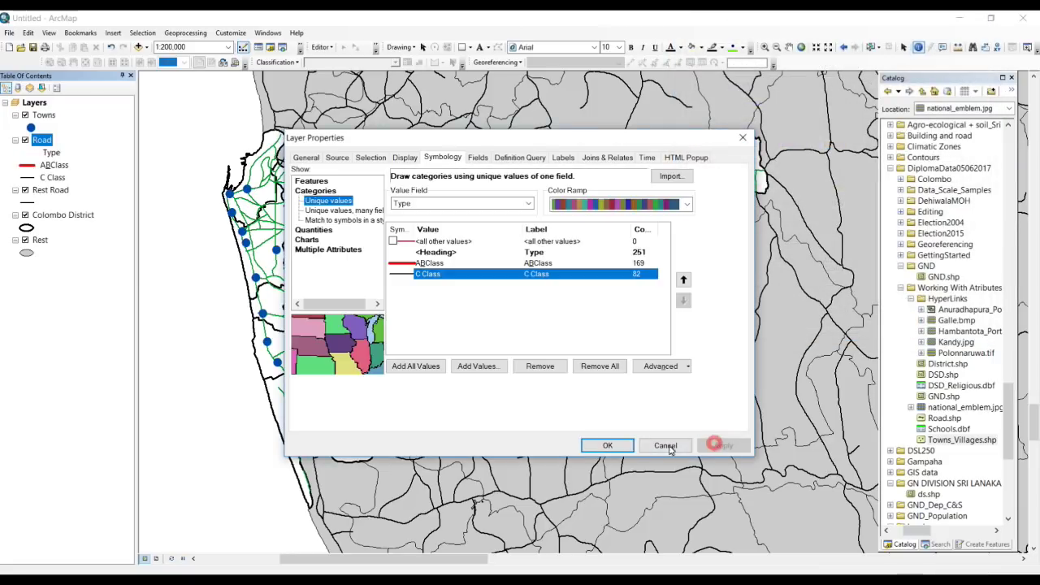
{"action": "left_click", "coordinate": [605, 446]}
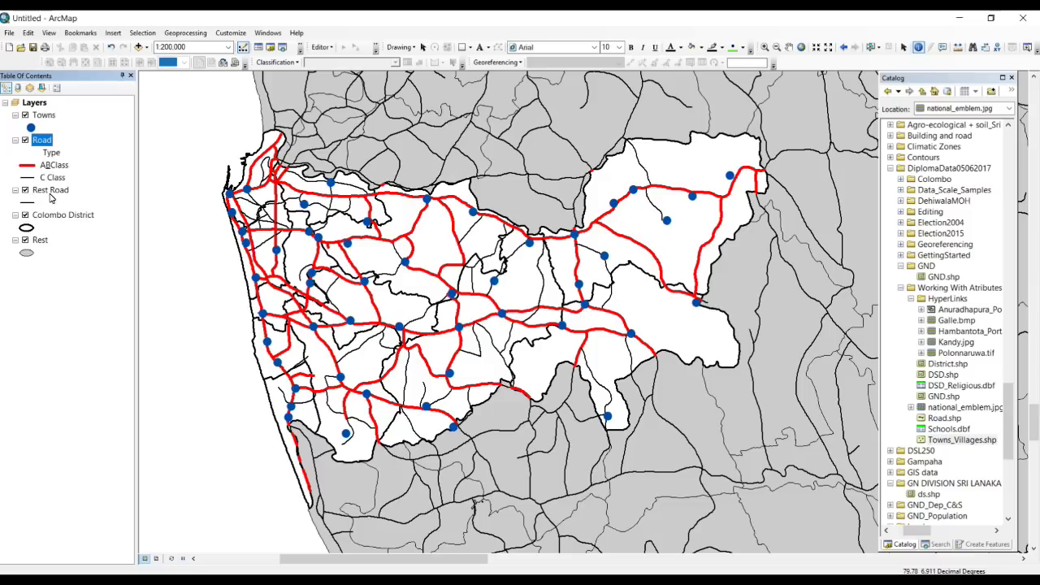
- Open the Towns layer's label properties and choose NAME as the label field
{"action": "left_click", "coordinate": [45, 116]}
{"action": "right_click", "coordinate": [45, 116]}
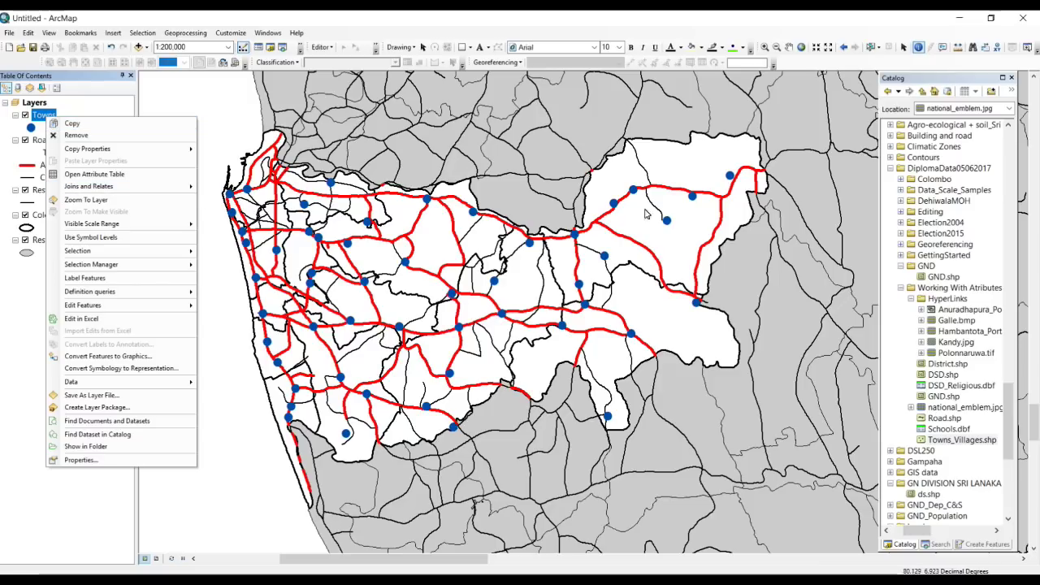
{"action": "left_click", "coordinate": [79, 460]}
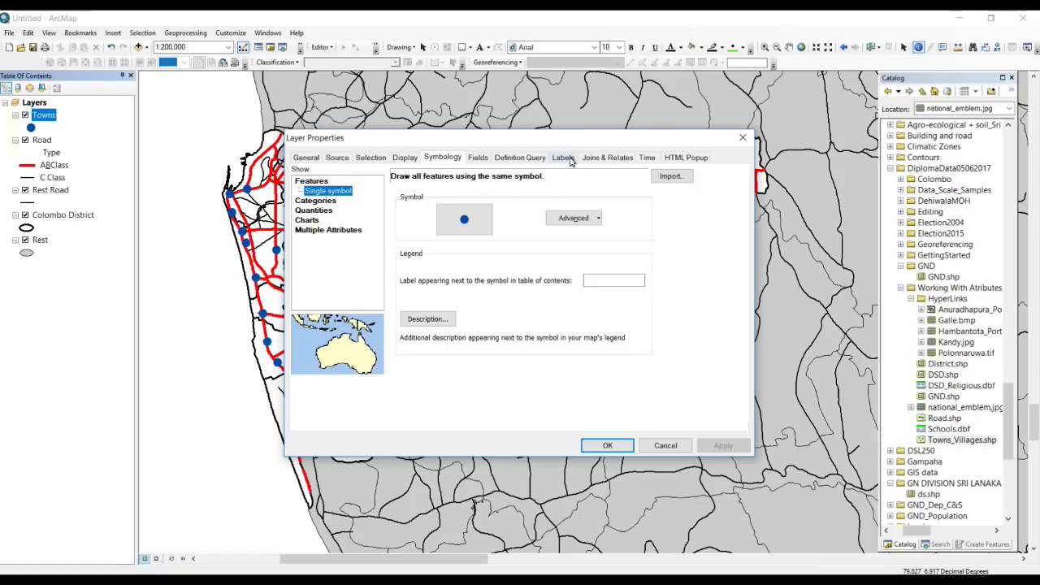
{"action": "left_click", "coordinate": [566, 159]}
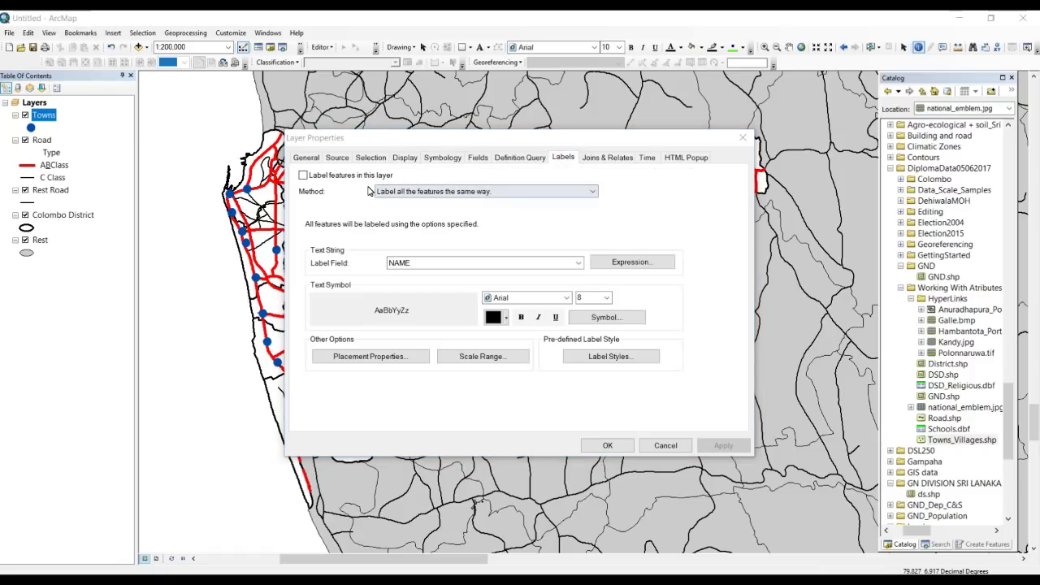
{"action": "left_click", "coordinate": [427, 263]}
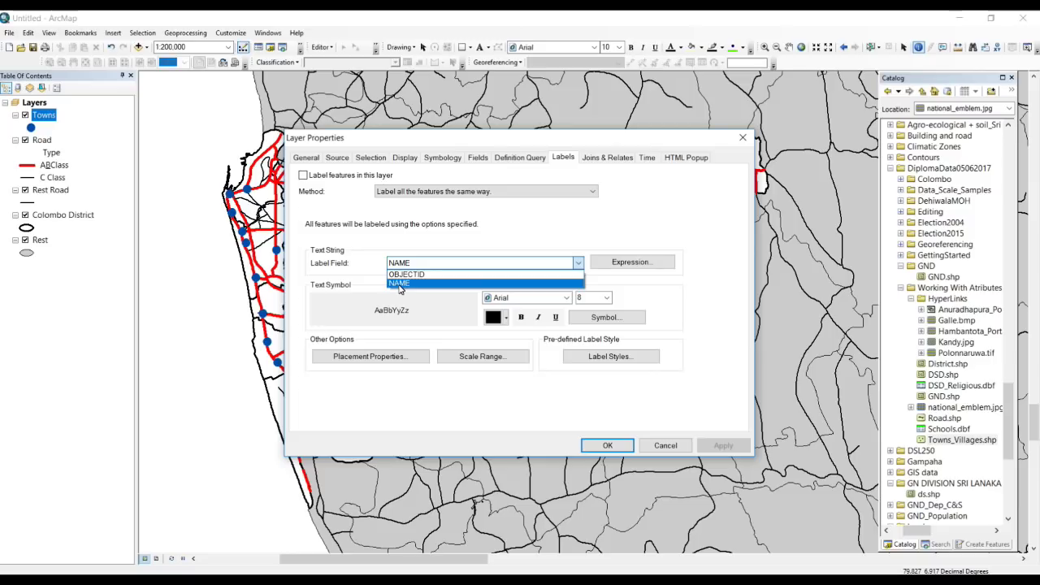
{"action": "left_click", "coordinate": [399, 283]}
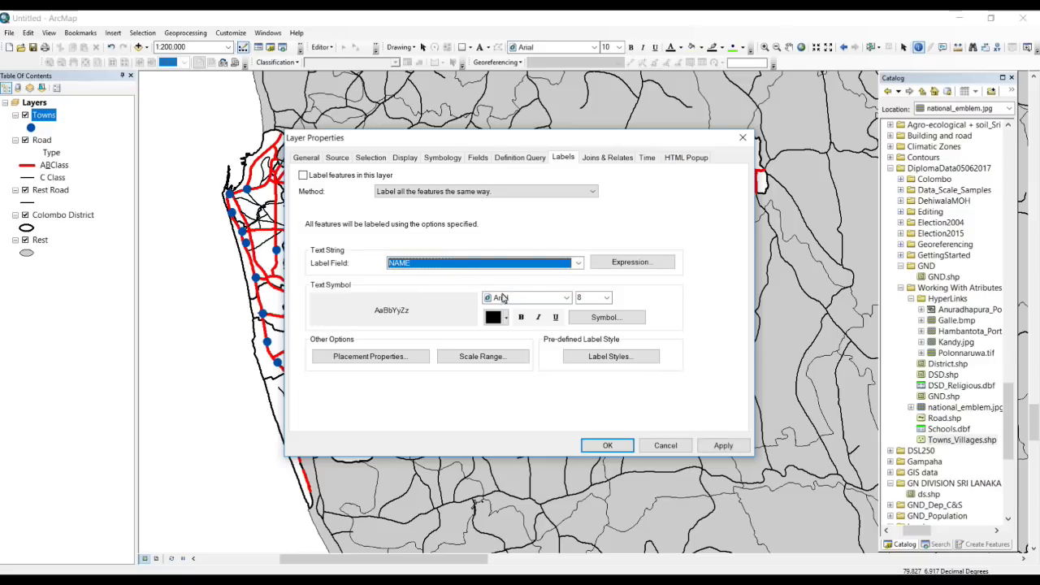
- Set the town label text to Arial size 12 and turn on labelling for the Towns layer
{"action": "left_click", "coordinate": [568, 298]}
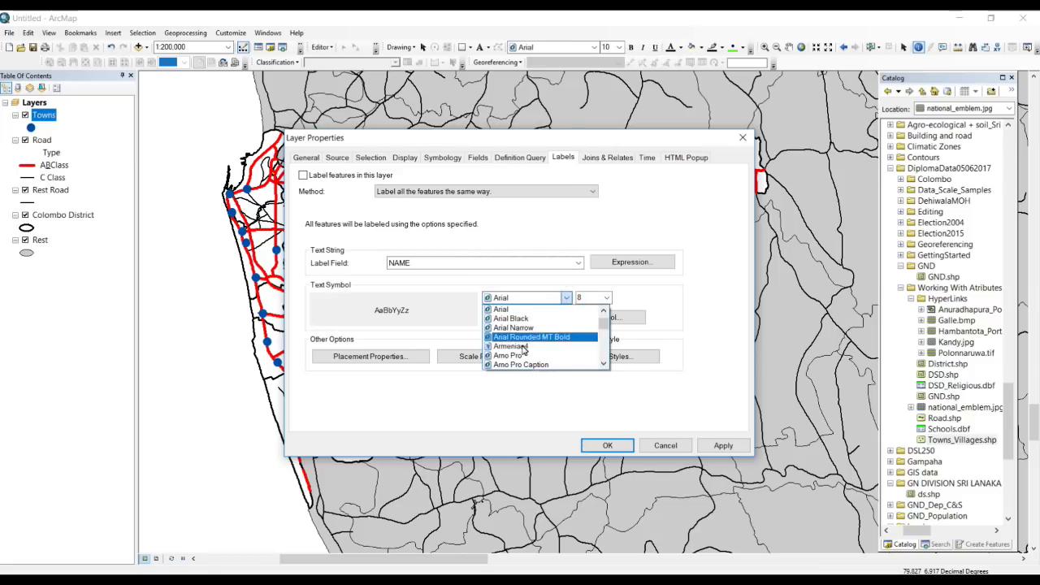
{"action": "left_click", "coordinate": [501, 310]}
{"action": "left_click", "coordinate": [606, 298]}
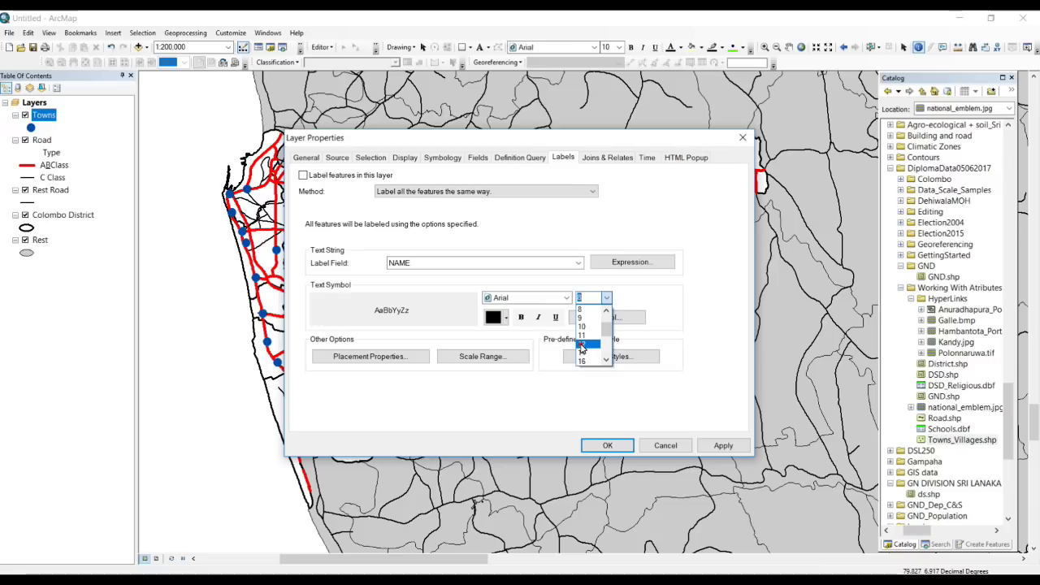
{"action": "left_click", "coordinate": [583, 336]}
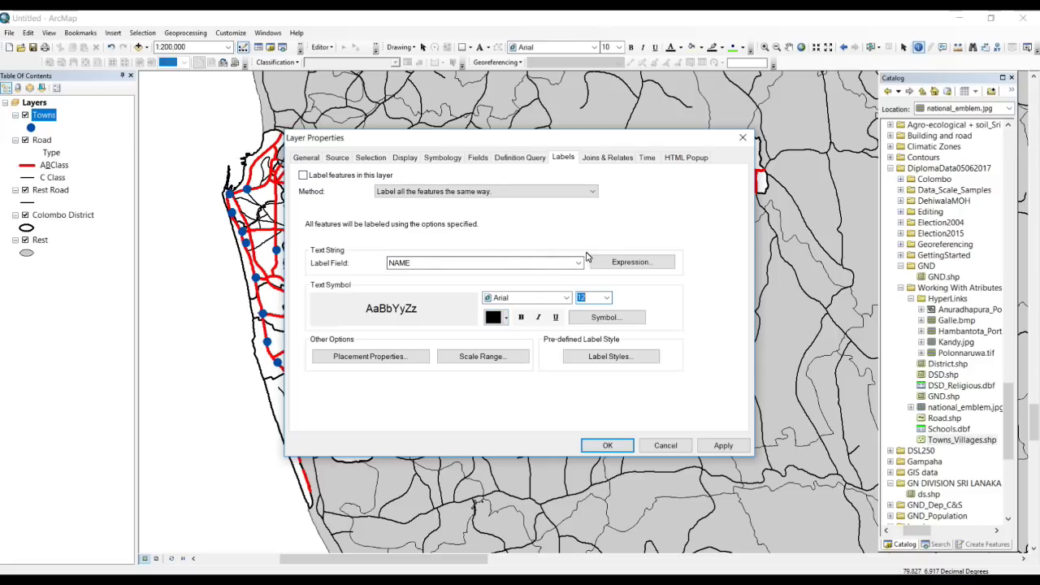
{"action": "left_click", "coordinate": [303, 177]}
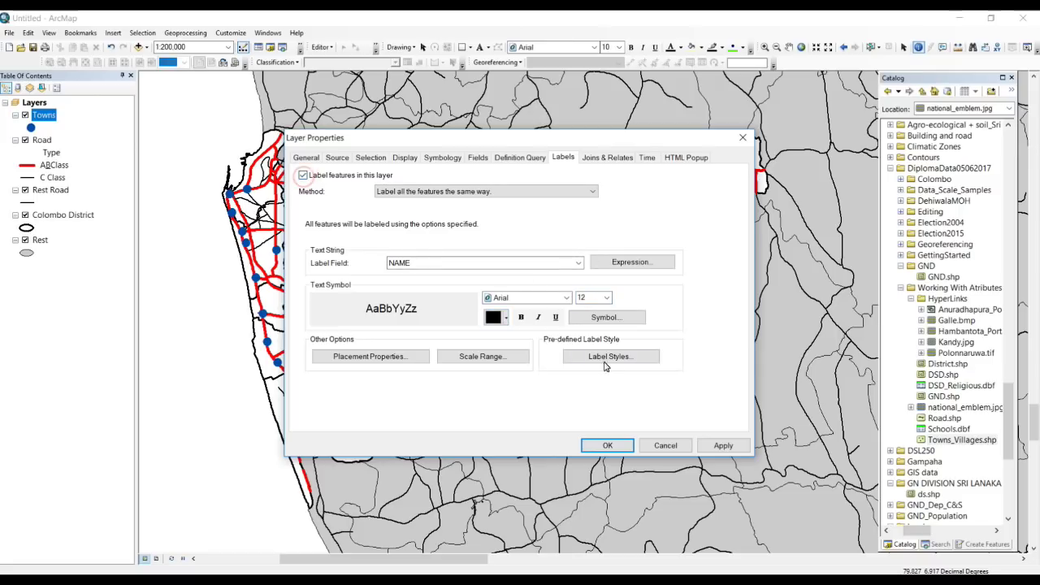
{"action": "left_click", "coordinate": [721, 444]}
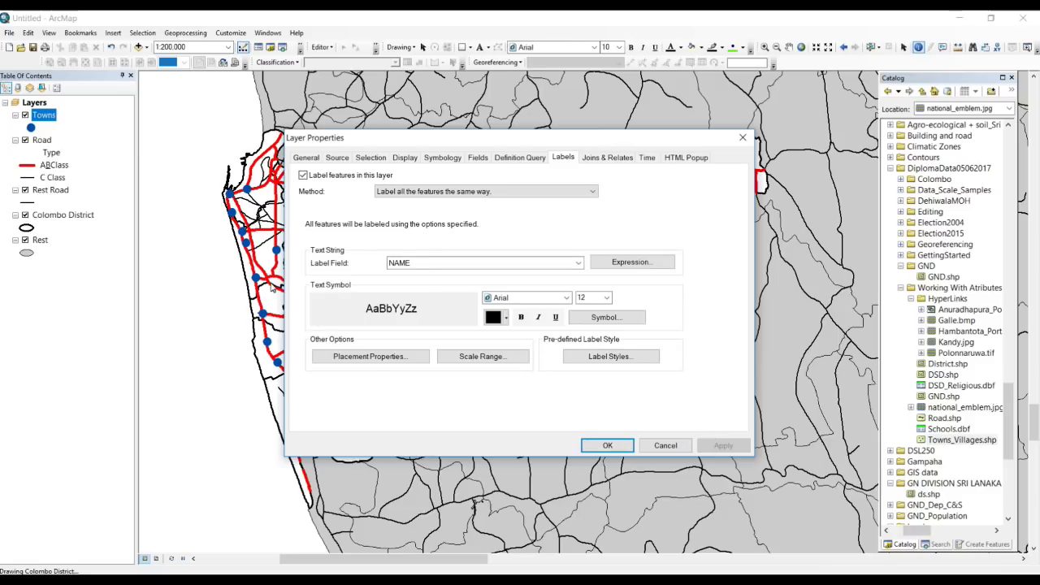
- Reduce the town labels' font size to 8, apply it and close the layer properties
{"action": "left_click_drag", "start_coordinate": [477, 145], "coordinate": [784, 241]}
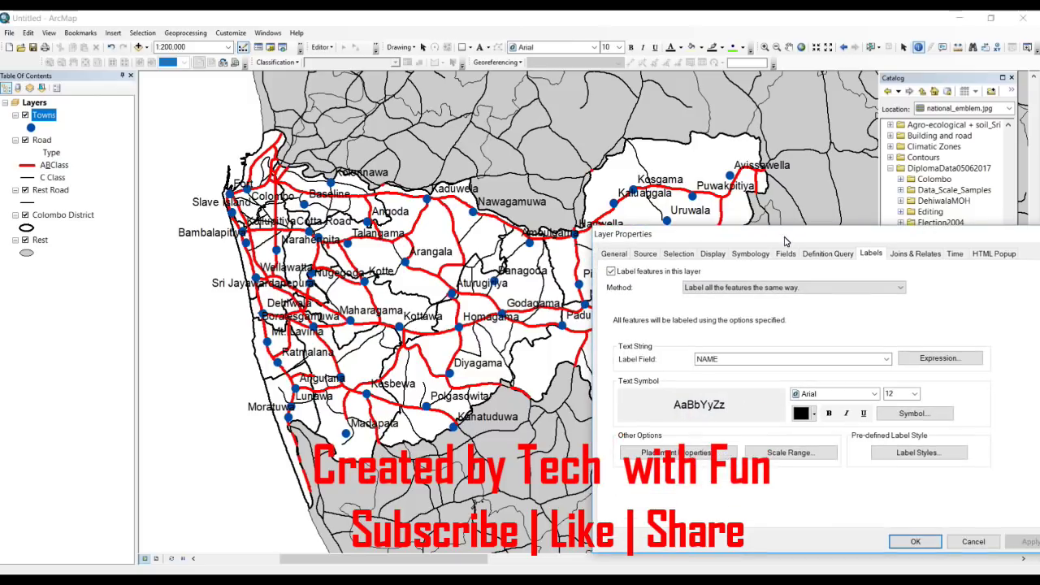
{"action": "left_click_drag", "start_coordinate": [637, 236], "coordinate": [485, 226]}
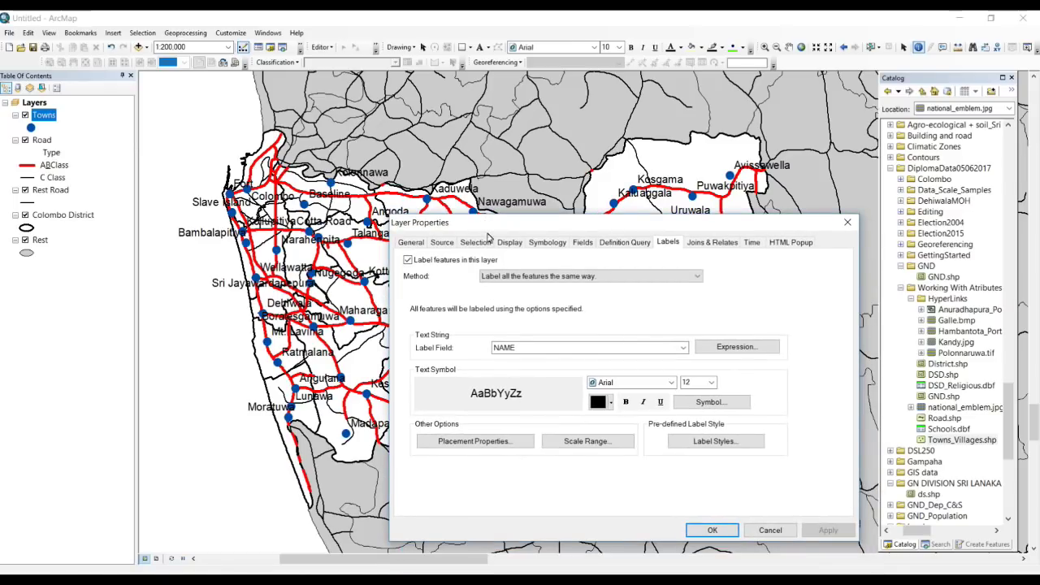
{"action": "left_click_drag", "start_coordinate": [408, 233], "coordinate": [391, 211]}
{"action": "left_click", "coordinate": [693, 359]}
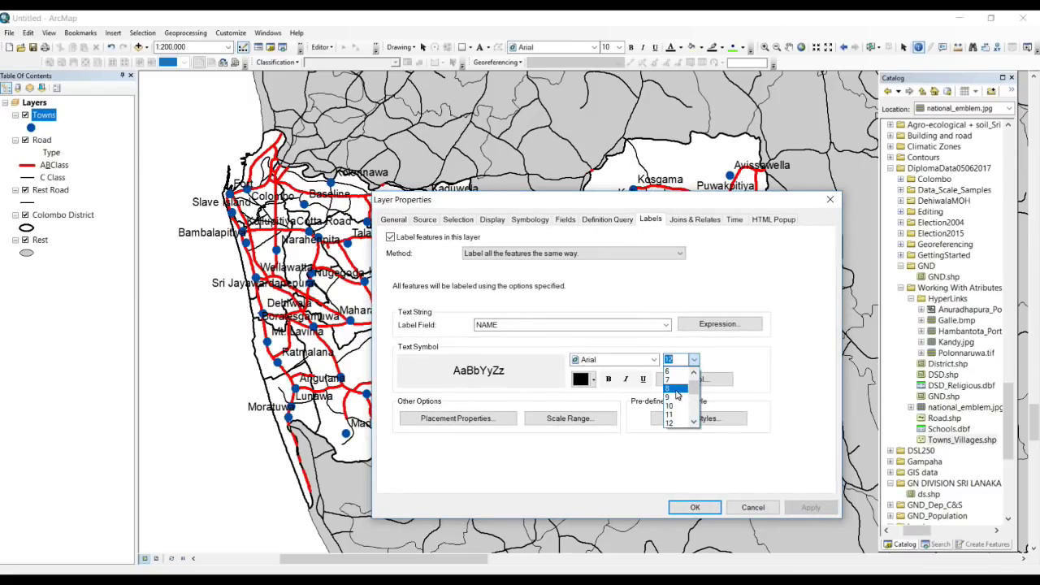
{"action": "left_click", "coordinate": [673, 378]}
{"action": "left_click", "coordinate": [804, 508]}
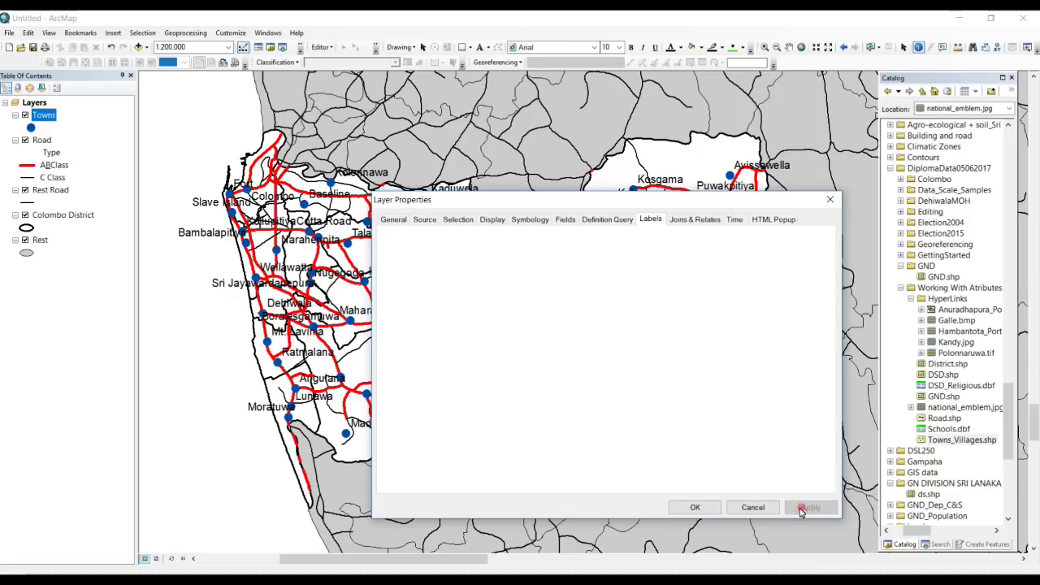
{"action": "left_click", "coordinate": [703, 508]}
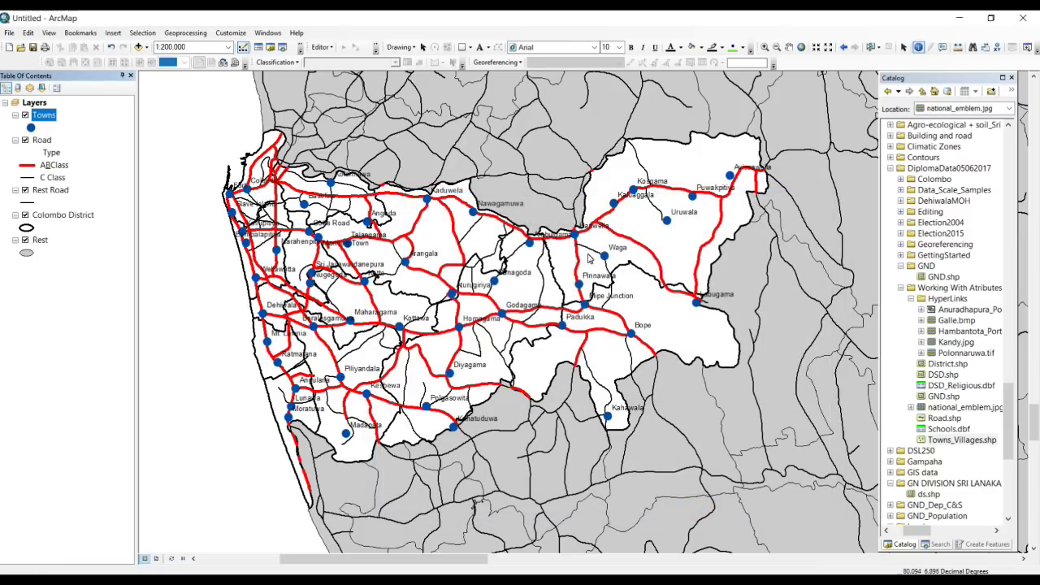
{"action": "scroll", "coordinate": [564, 311], "scroll_direction": "up", "scroll_amount": 2}
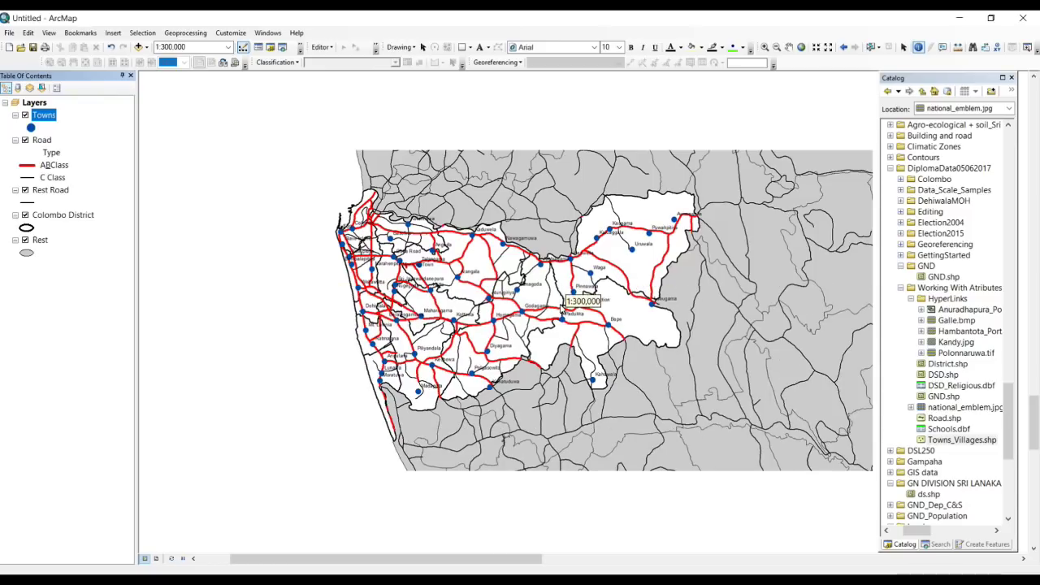
- Open the page and print setup and set the paper orientation to landscape
{"action": "scroll", "coordinate": [664, 234], "scroll_direction": "down", "scroll_amount": 1}
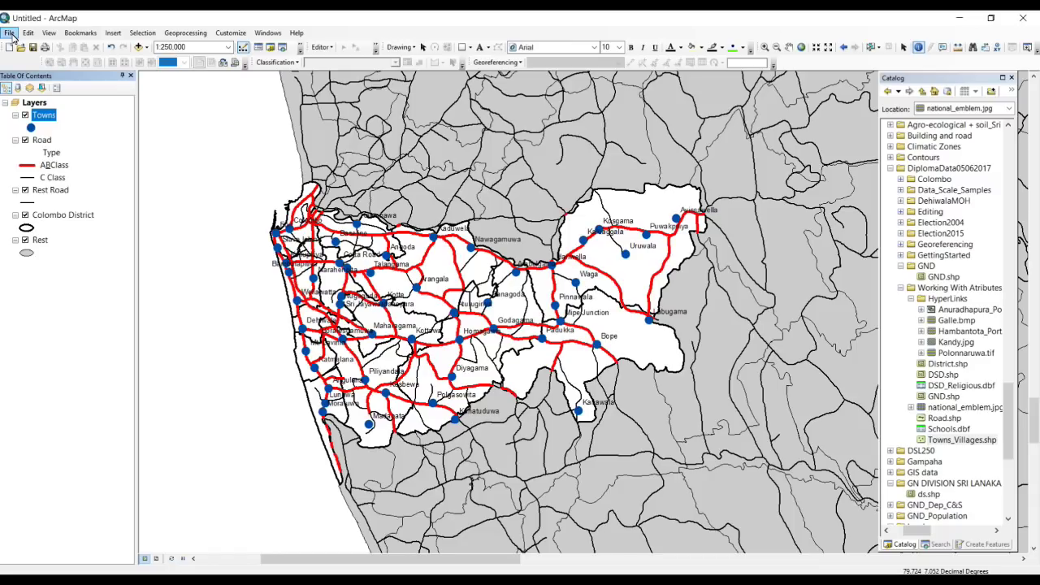
{"action": "left_click", "coordinate": [12, 34]}
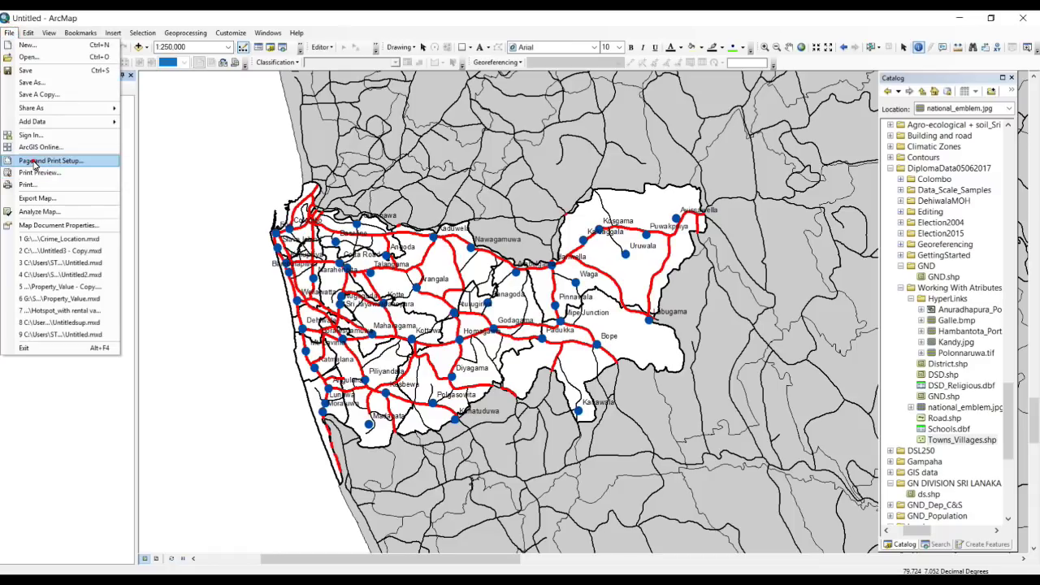
{"action": "left_click", "coordinate": [32, 160]}
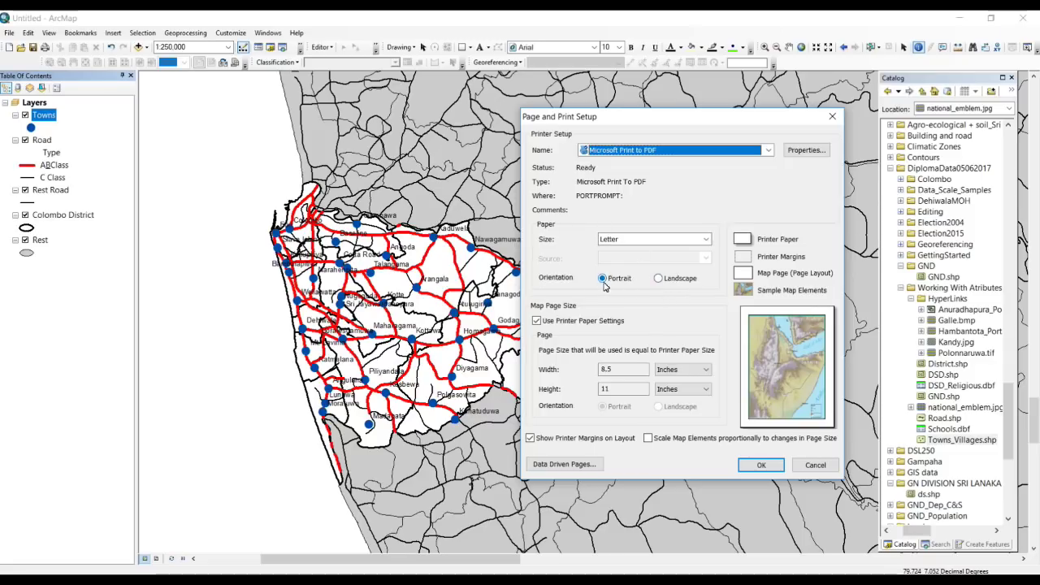
{"action": "left_click", "coordinate": [658, 278]}
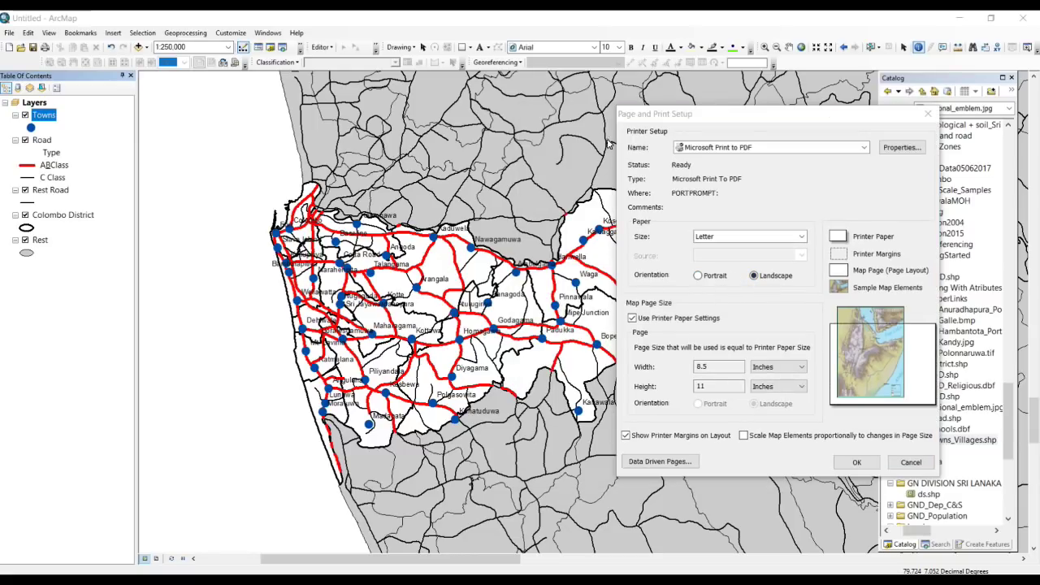
{"action": "left_click_drag", "start_coordinate": [625, 118], "coordinate": [711, 232]}
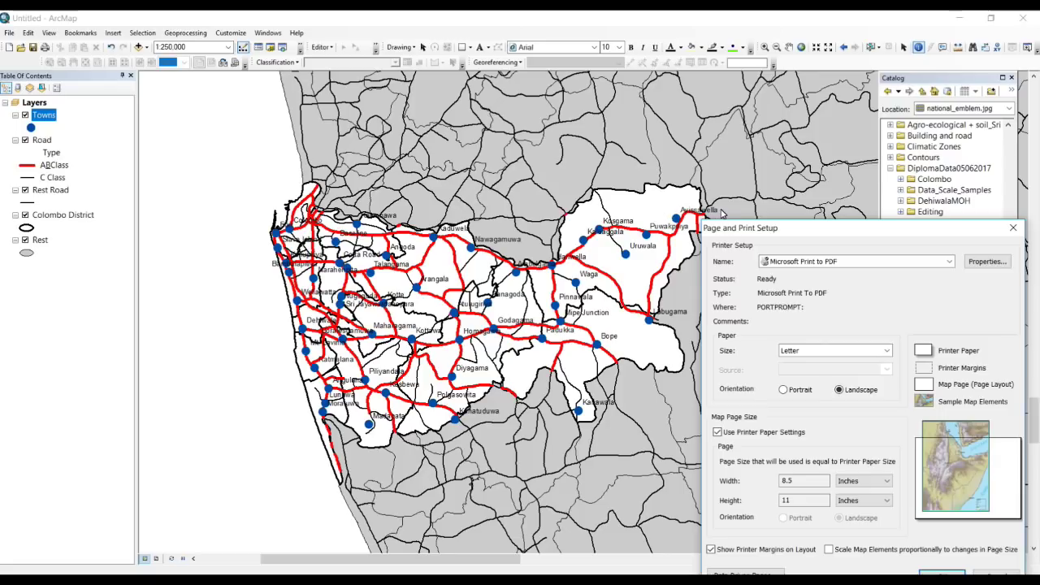
{"action": "left_click_drag", "start_coordinate": [718, 234], "coordinate": [631, 192]}
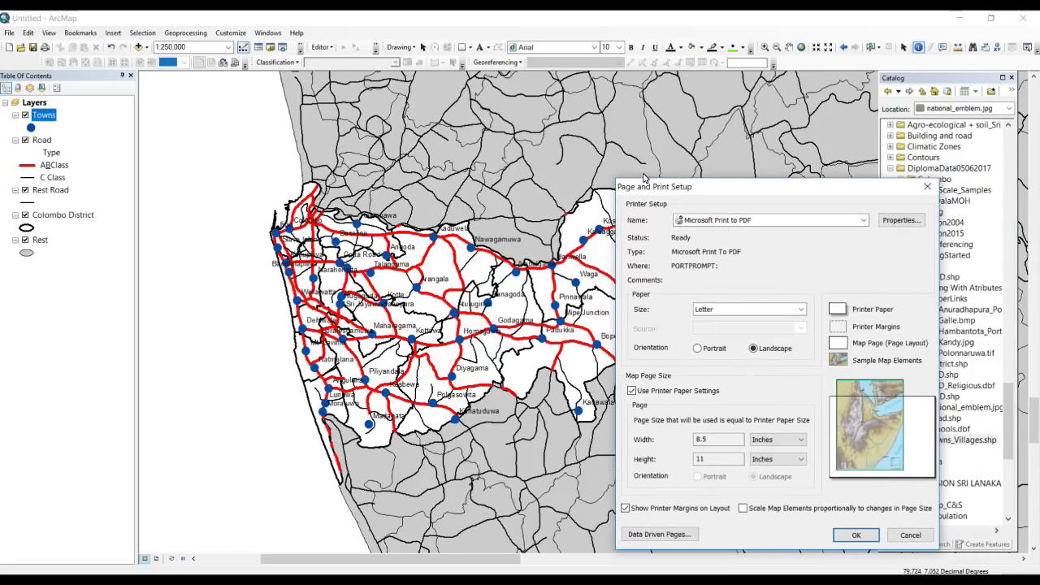
{"action": "left_click_drag", "start_coordinate": [699, 186], "coordinate": [531, 155]}
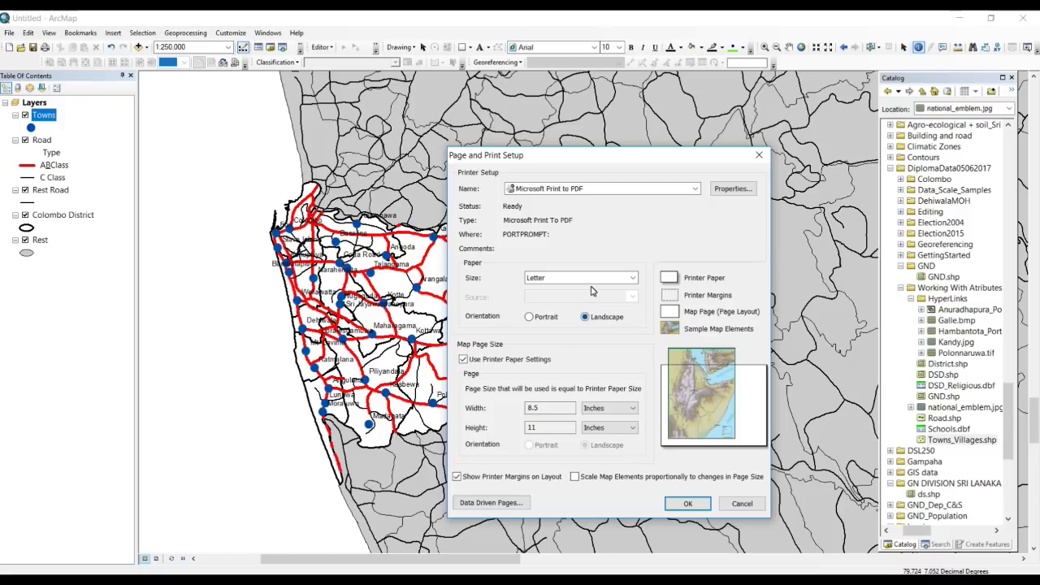
- Set the paper size to A4, stop using the printer paper settings for the map page and accept the setup
{"action": "left_click", "coordinate": [597, 278]}
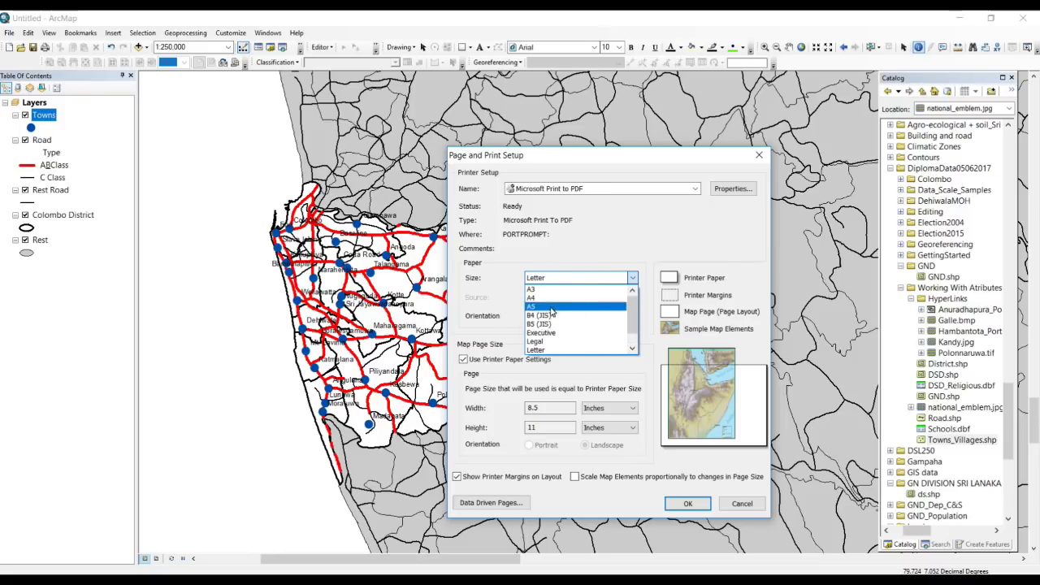
{"action": "left_click", "coordinate": [551, 299]}
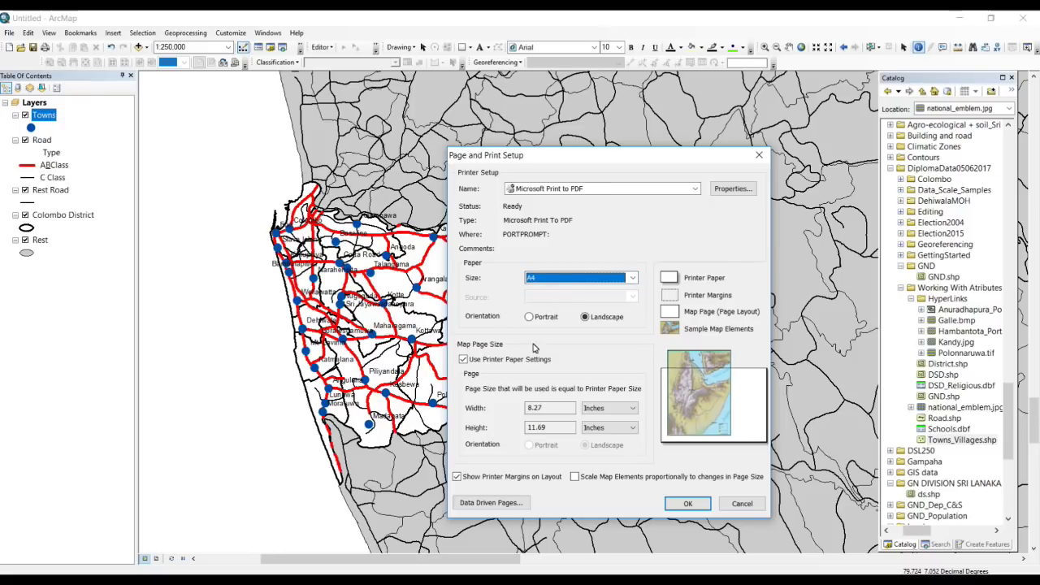
{"action": "left_click", "coordinate": [476, 361]}
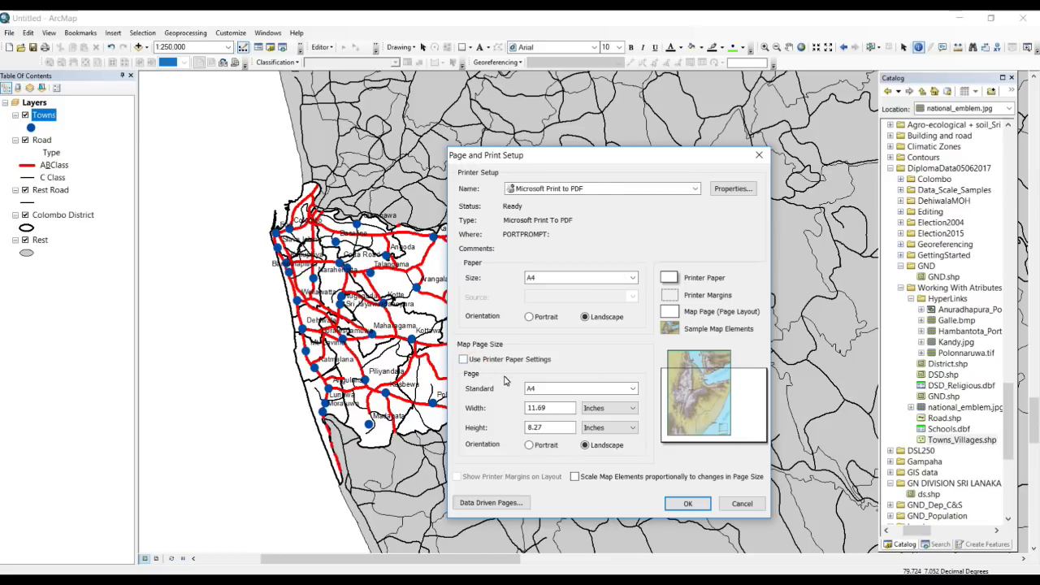
{"action": "left_click", "coordinate": [688, 503]}
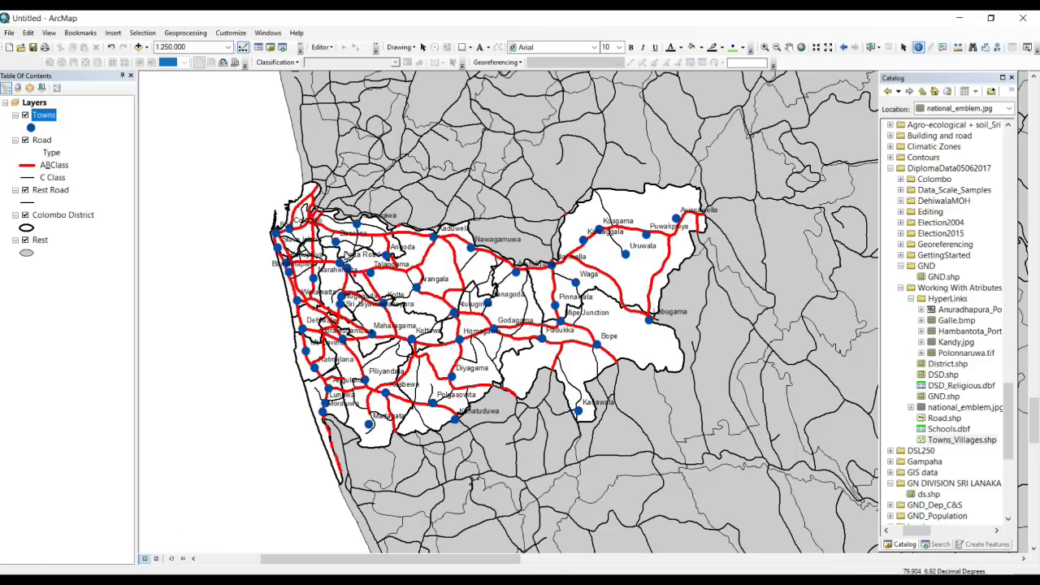
- Switch to layout view and resize the data frame to about 9.2 by 7.9 inches within the page, leaving a free strip along its right side
{"action": "left_click", "coordinate": [157, 560]}
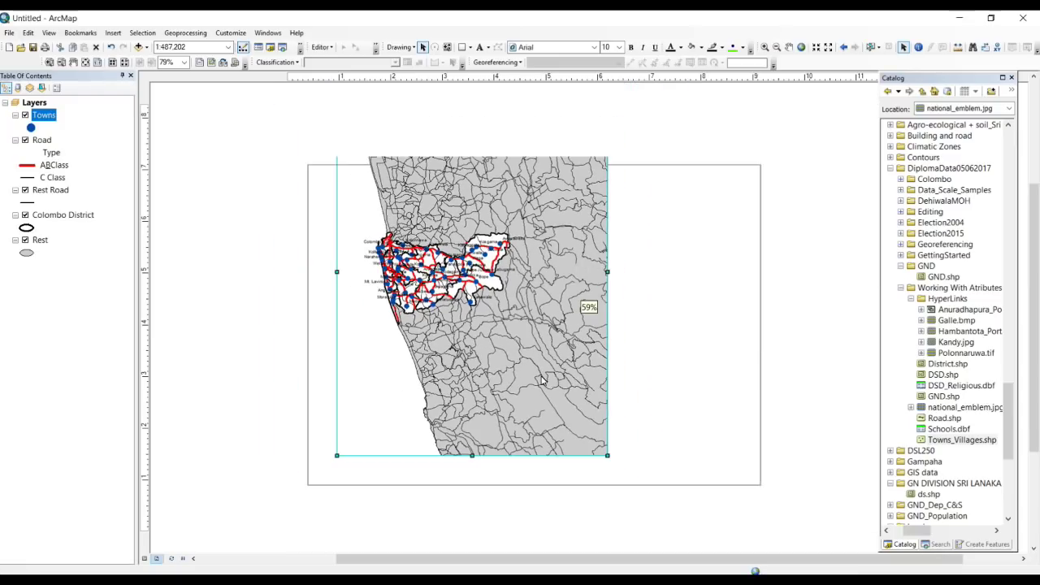
{"action": "left_click", "coordinate": [484, 140]}
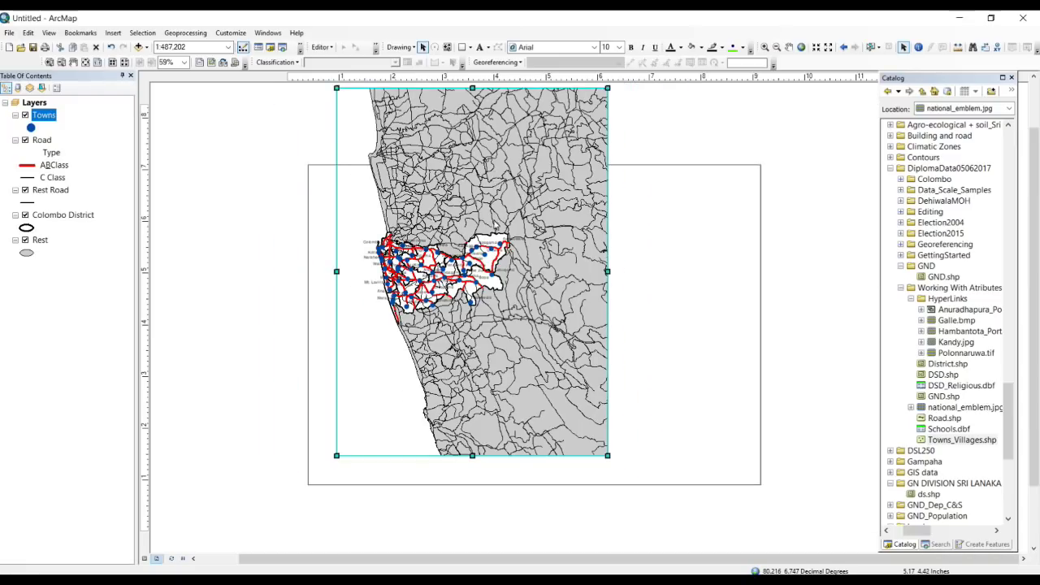
{"action": "left_click_drag", "start_coordinate": [472, 88], "coordinate": [452, 173]}
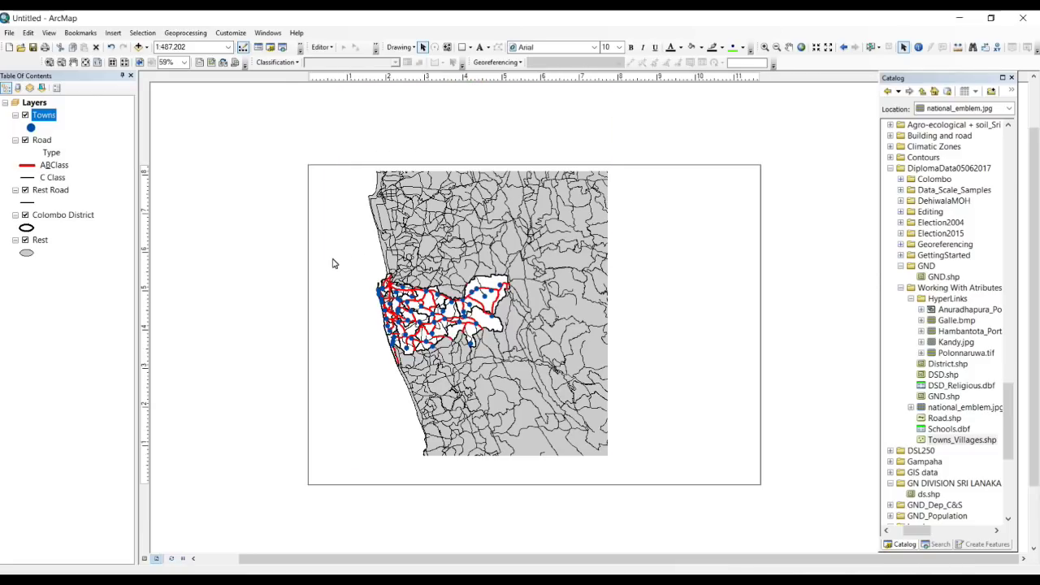
{"action": "left_click_drag", "start_coordinate": [337, 315], "coordinate": [313, 316]}
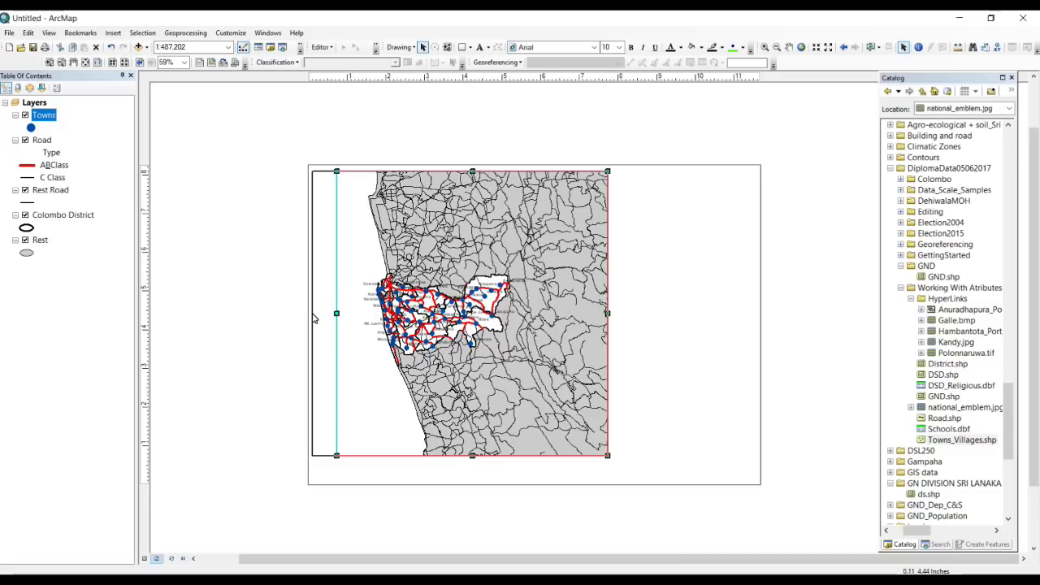
{"action": "left_click_drag", "start_coordinate": [608, 315], "coordinate": [671, 320]}
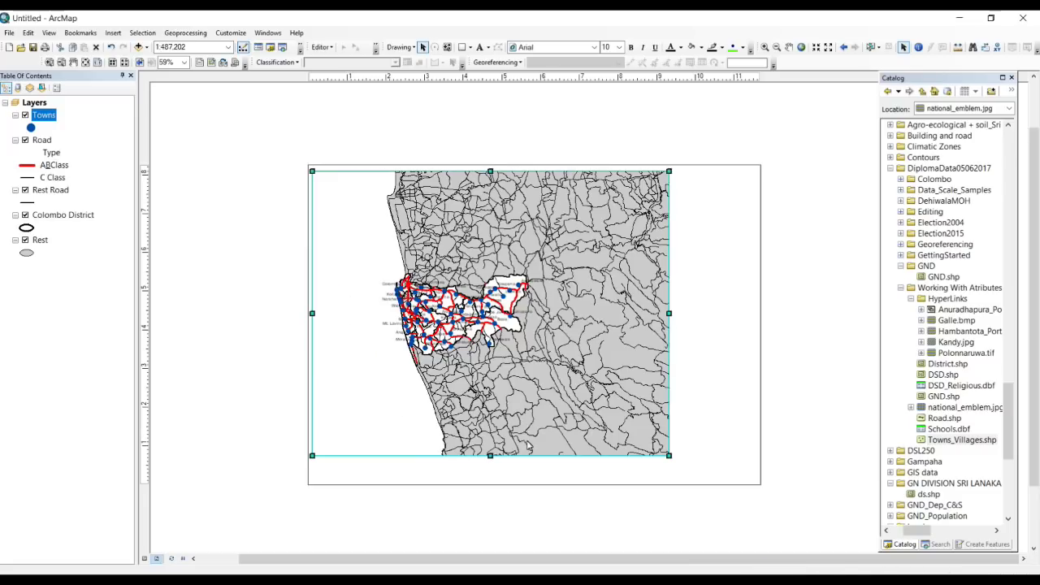
{"action": "left_click_drag", "start_coordinate": [490, 457], "coordinate": [493, 482]}
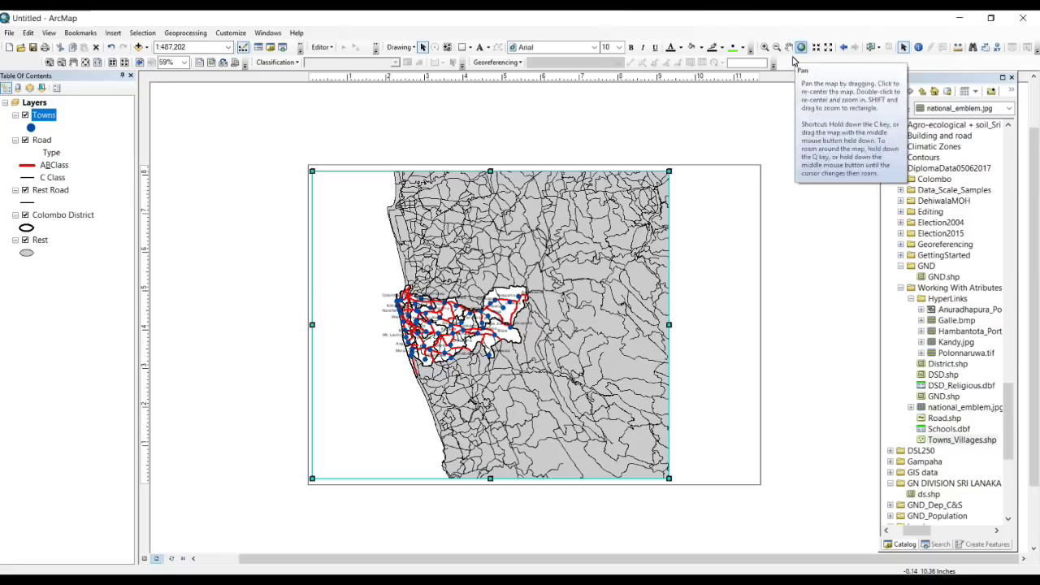
- Enlarge the map in the data frame to 1:200,000 and reposition it so the whole Colombo District fits inside
{"action": "left_click", "coordinate": [816, 47]}
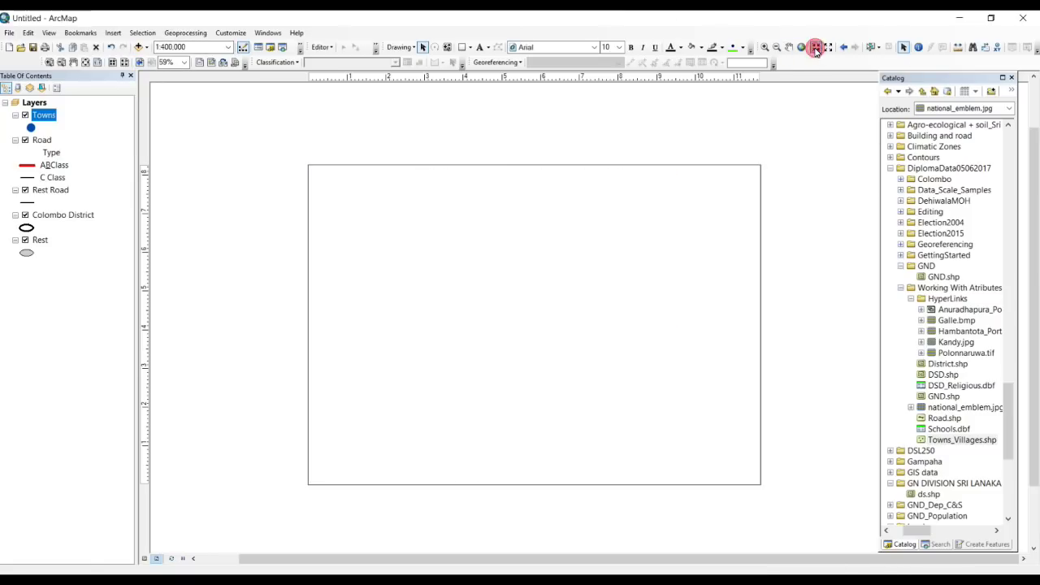
{"action": "left_click", "coordinate": [815, 47]}
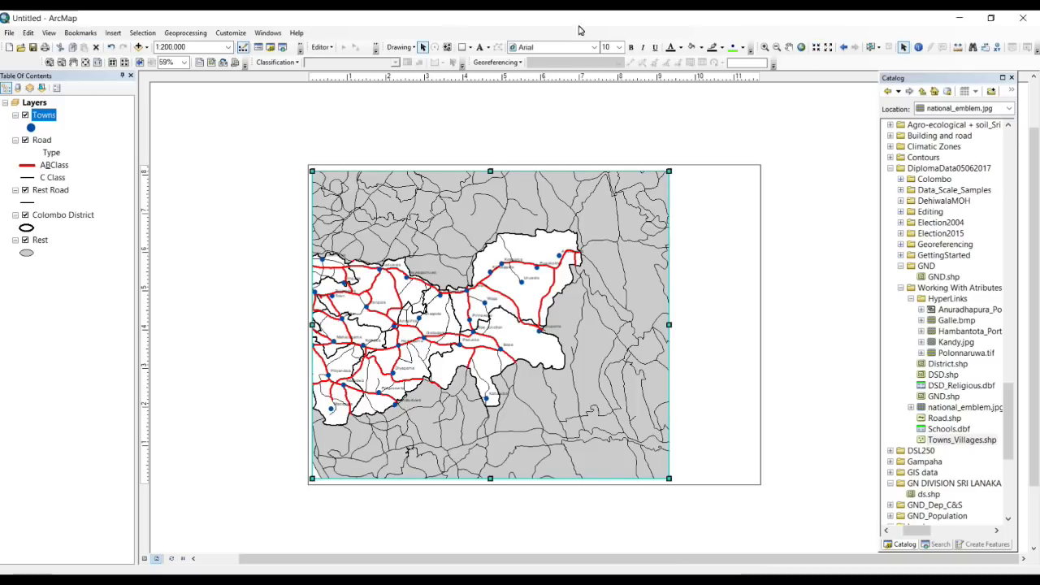
{"action": "left_click", "coordinate": [788, 47]}
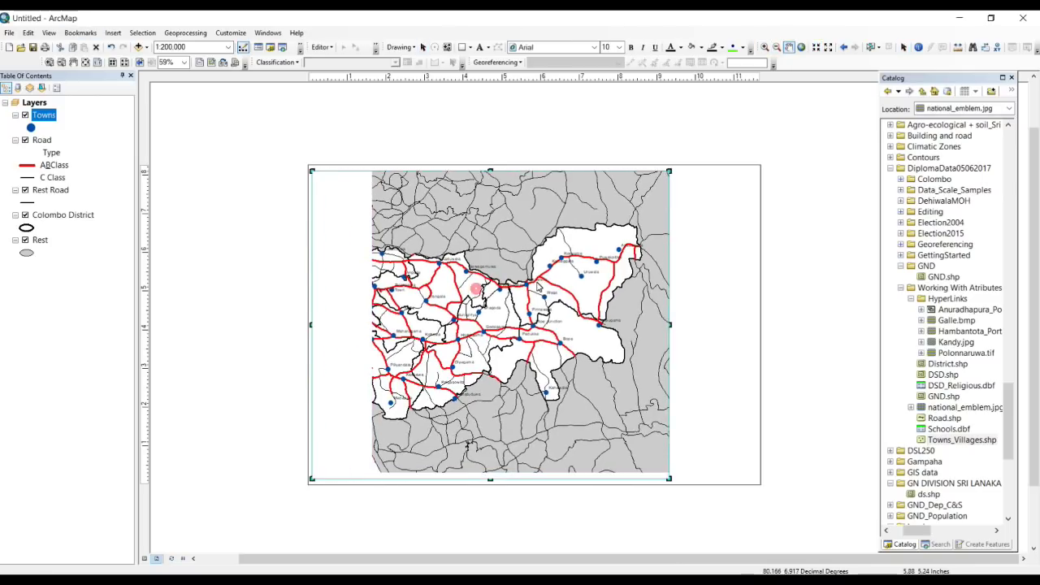
{"action": "left_click_drag", "start_coordinate": [493, 299], "coordinate": [509, 299]}
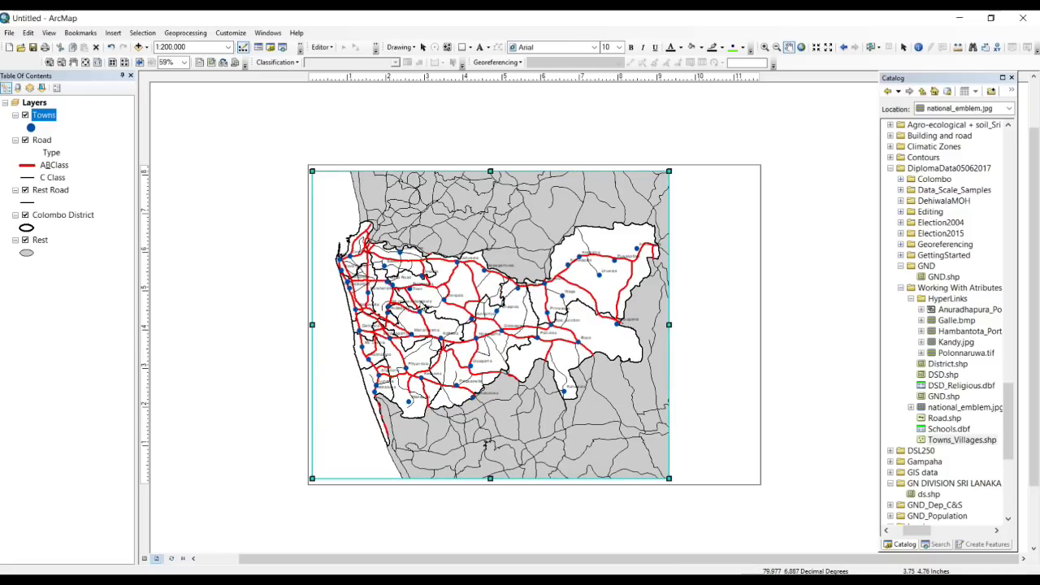
{"action": "left_click_drag", "start_coordinate": [358, 319], "coordinate": [363, 318]}
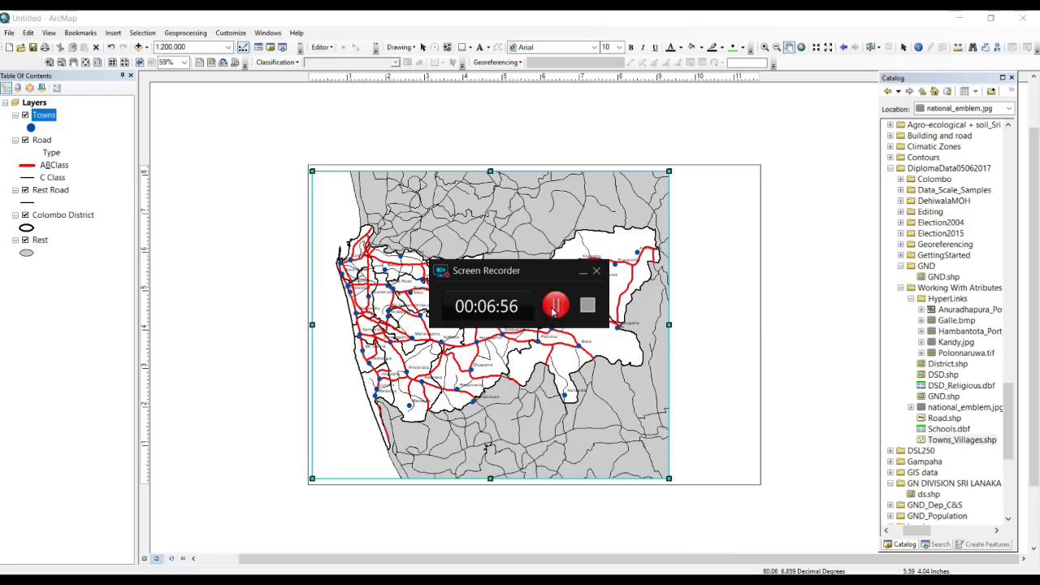
{"action": "left_click", "coordinate": [554, 308]}
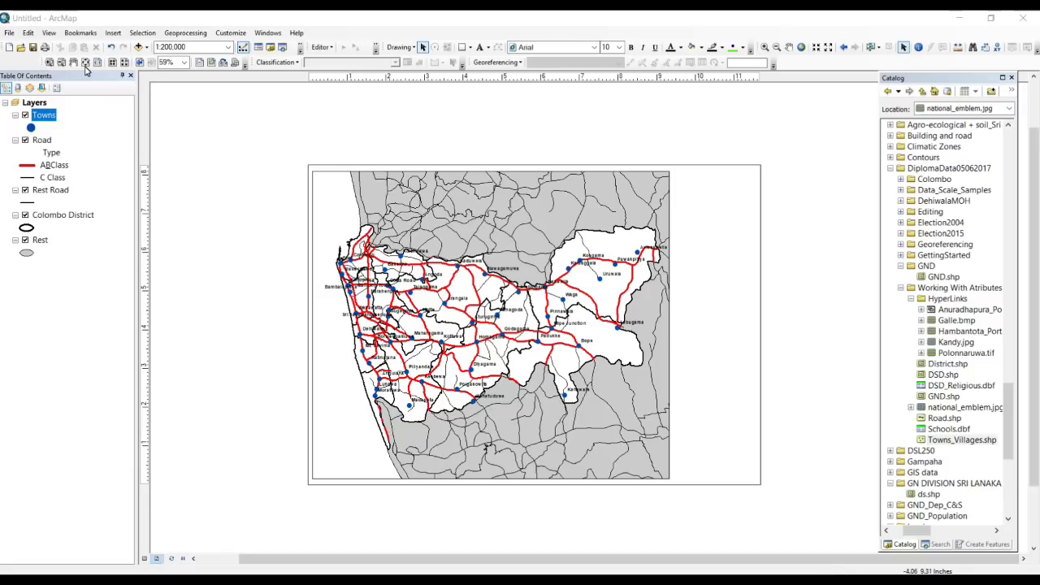
- Insert a new data frame and fit it, about 2.2 by 3 inches, into the free upper-right corner of the page
{"action": "left_click", "coordinate": [329, 221]}
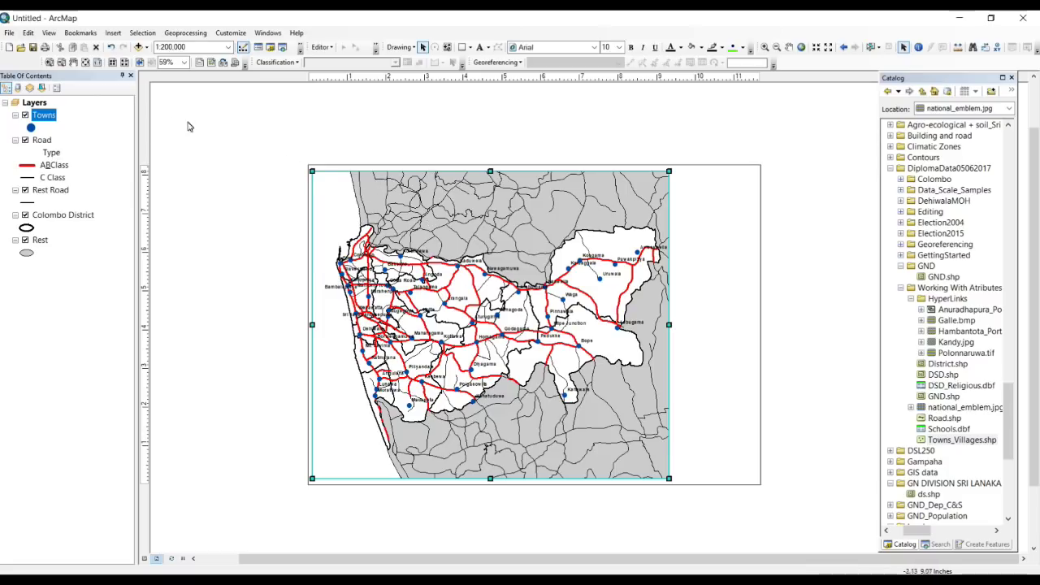
{"action": "left_click", "coordinate": [113, 32]}
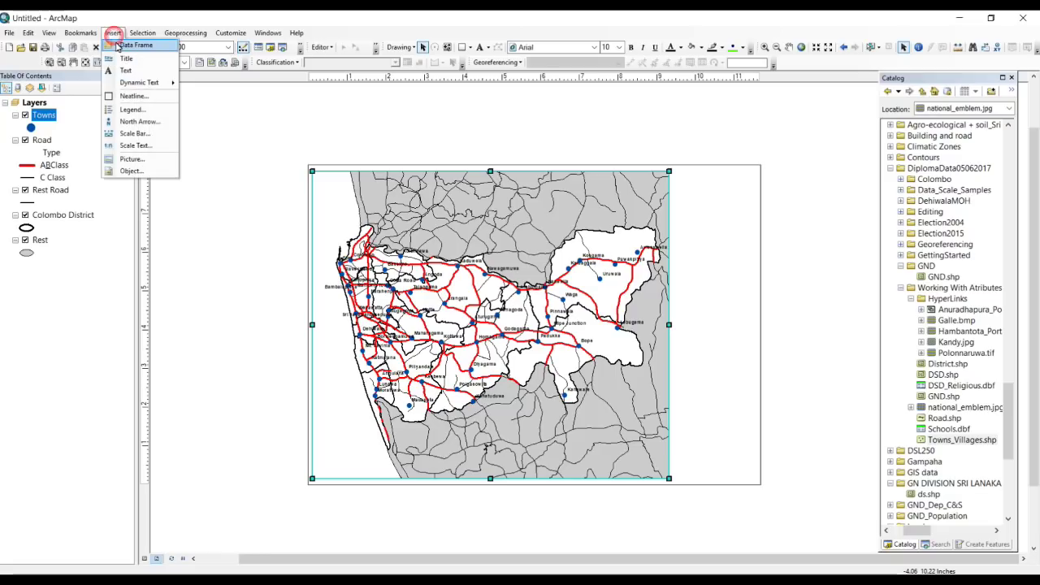
{"action": "left_click", "coordinate": [119, 47]}
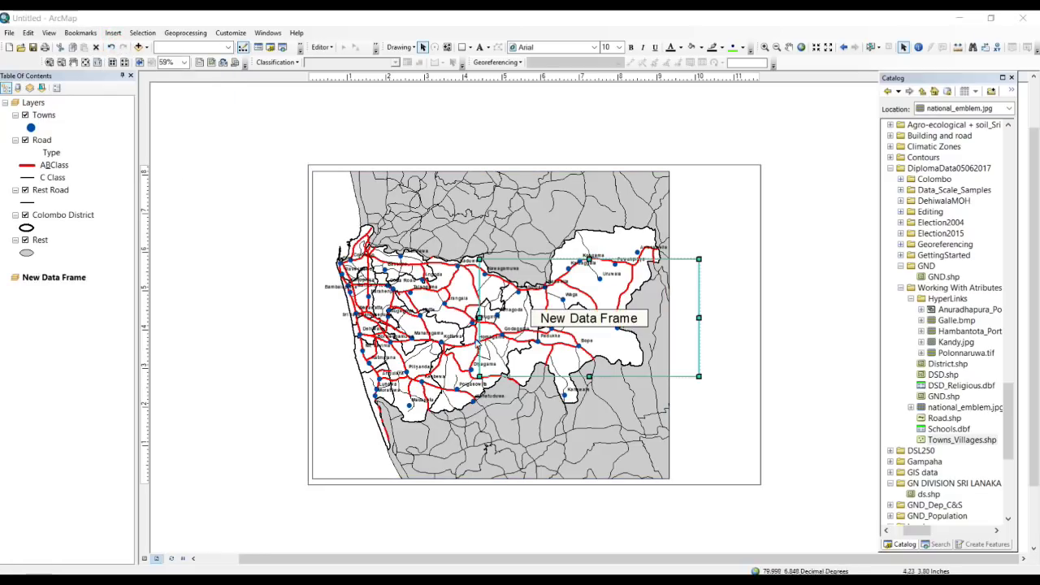
{"action": "left_click_drag", "start_coordinate": [674, 318], "coordinate": [755, 236]}
{"action": "left_click", "coordinate": [780, 282]}
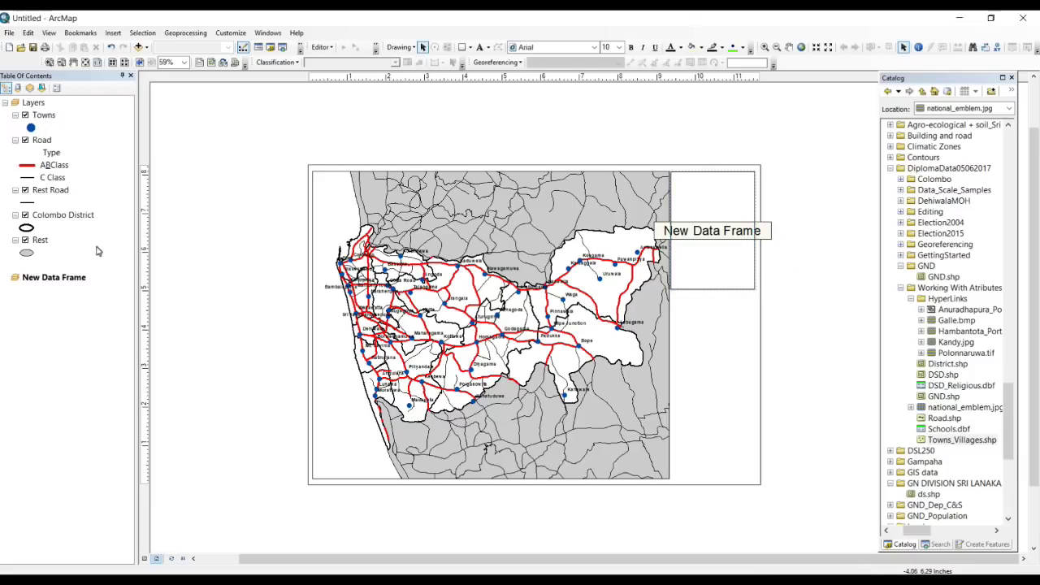
- Copy the Rest layer from the main data frame and paste it into New Data Frame
{"action": "left_click", "coordinate": [40, 241]}
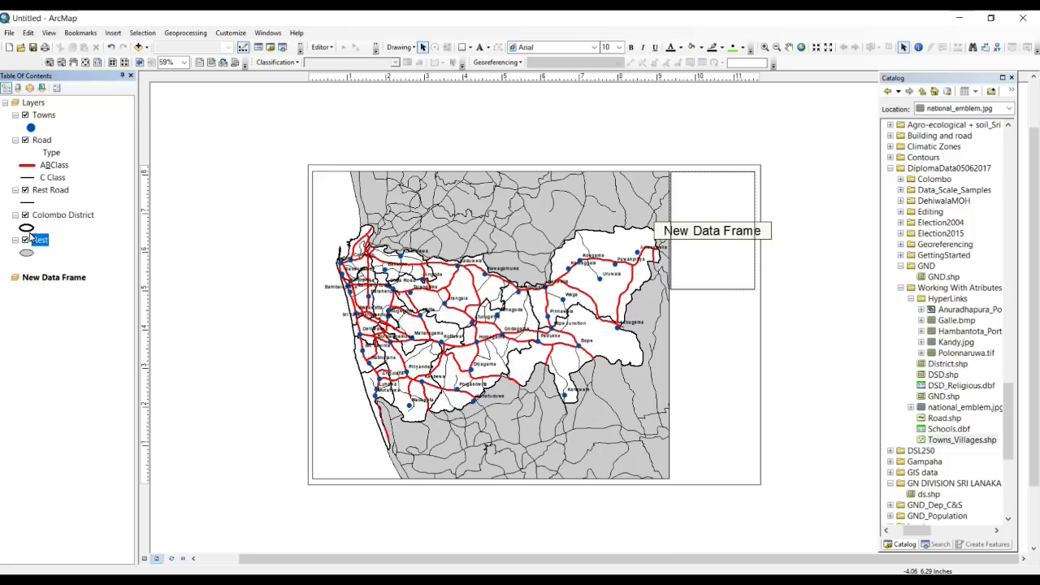
{"action": "right_click", "coordinate": [45, 248]}
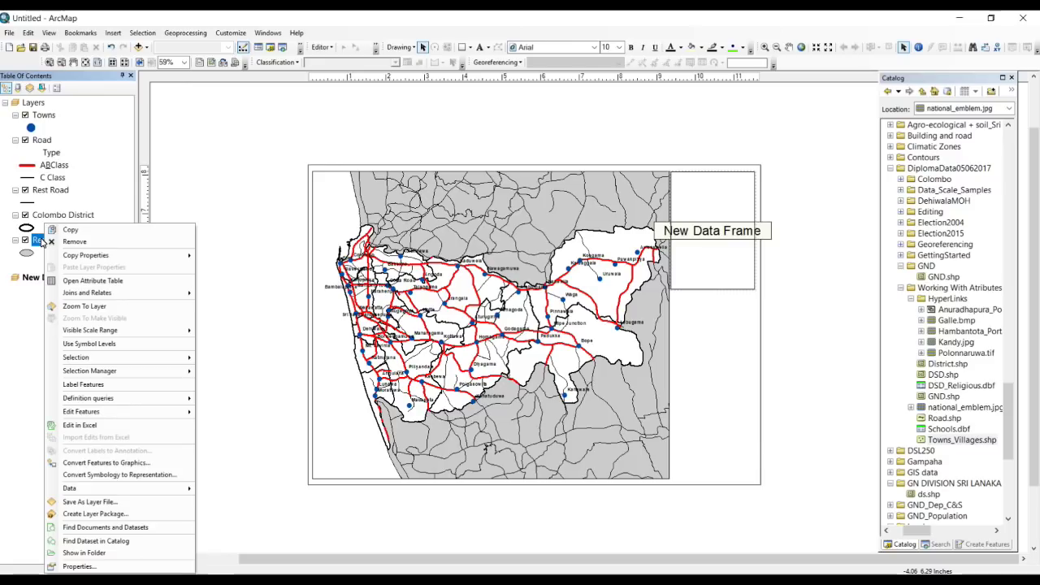
{"action": "left_click", "coordinate": [70, 230]}
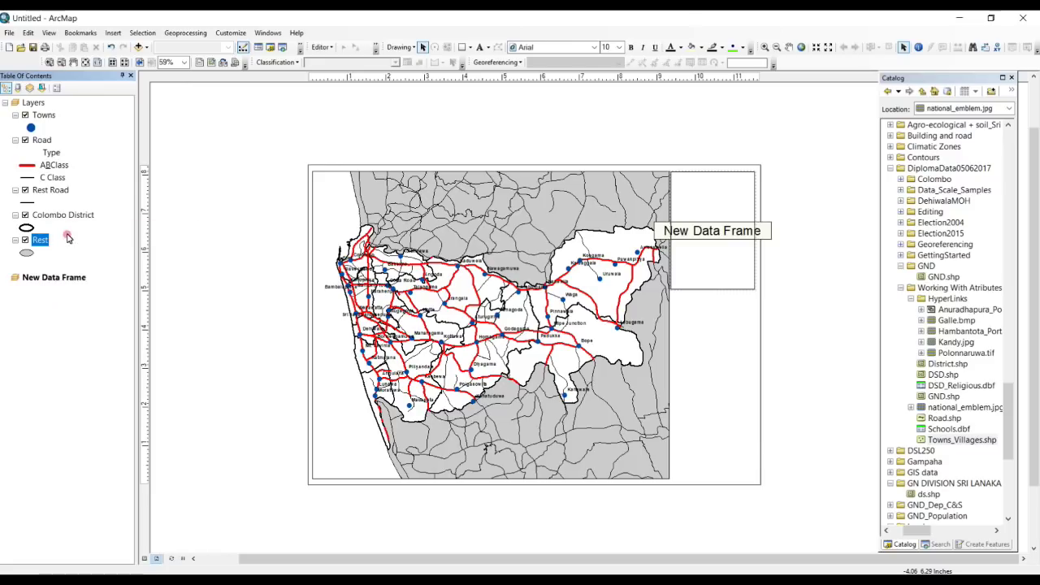
{"action": "left_click", "coordinate": [51, 279]}
{"action": "right_click", "coordinate": [51, 280]}
{"action": "left_click", "coordinate": [81, 335]}
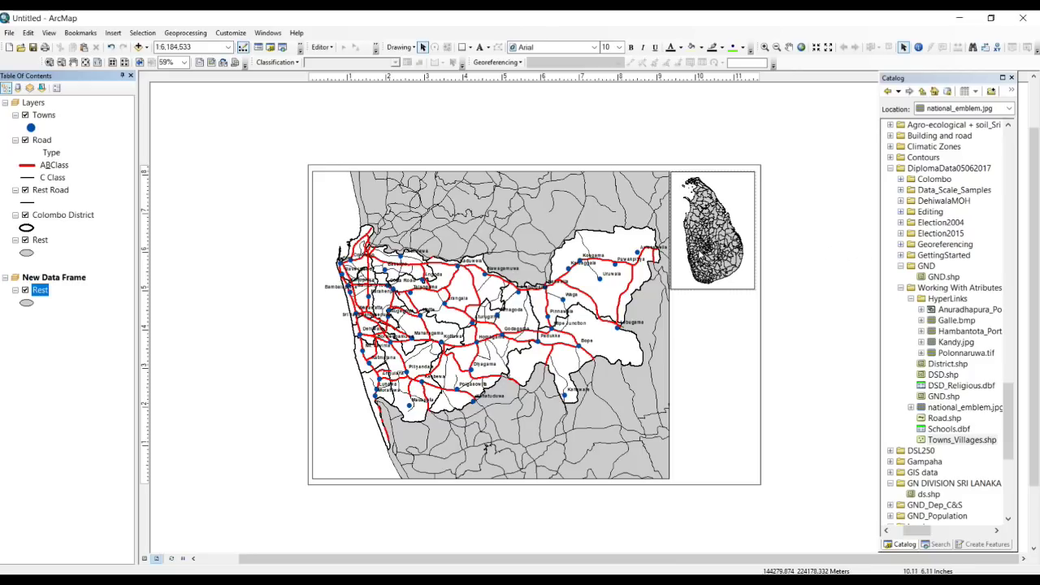
- Copy the Colombo District layer from the main data frame and paste it into New Data Frame
{"action": "left_click", "coordinate": [44, 218]}
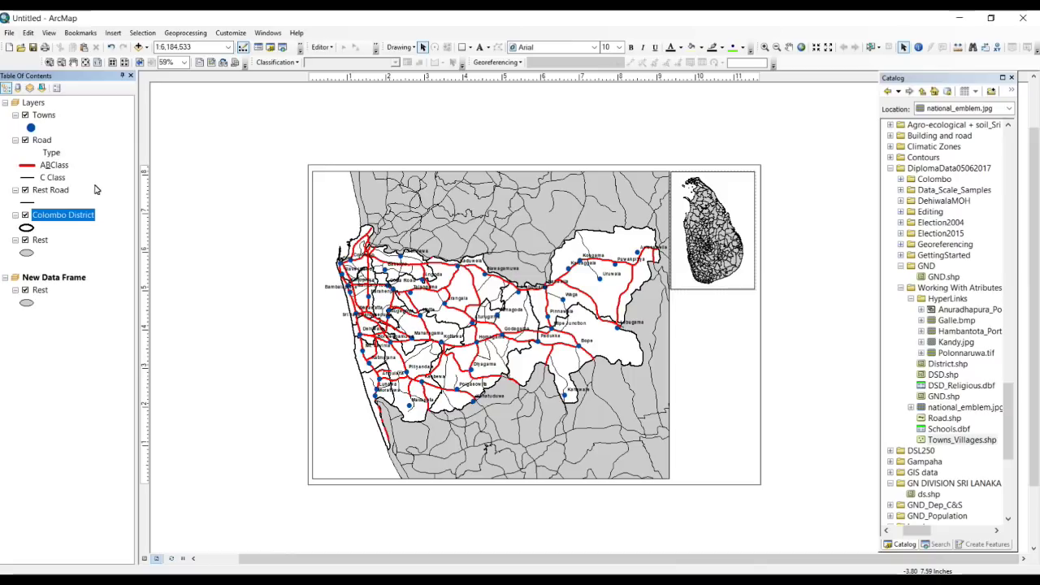
{"action": "right_click", "coordinate": [83, 217]}
{"action": "left_click", "coordinate": [98, 221]}
{"action": "left_click", "coordinate": [49, 278]}
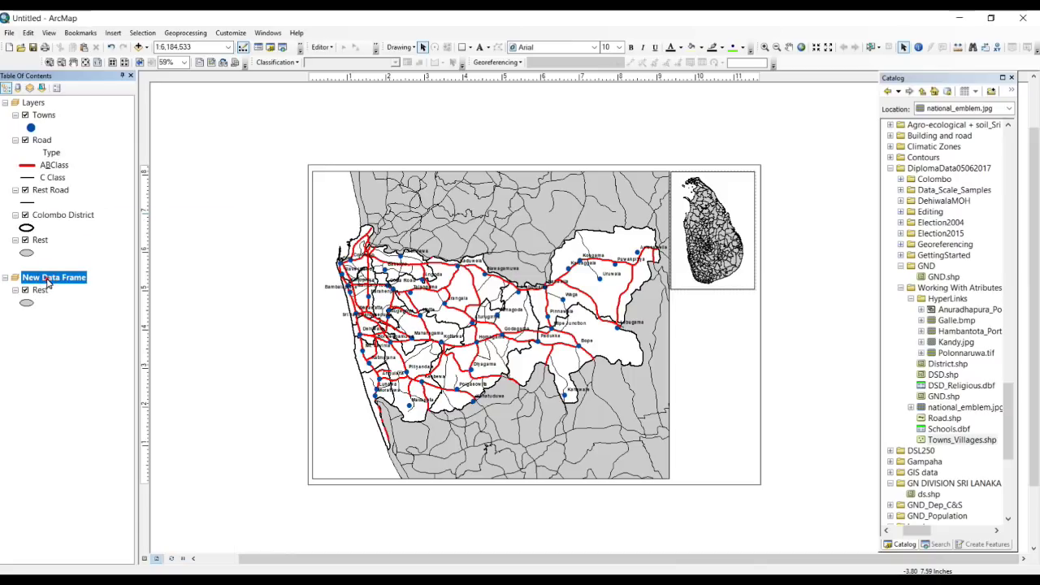
{"action": "right_click", "coordinate": [48, 278]}
{"action": "left_click", "coordinate": [71, 333]}
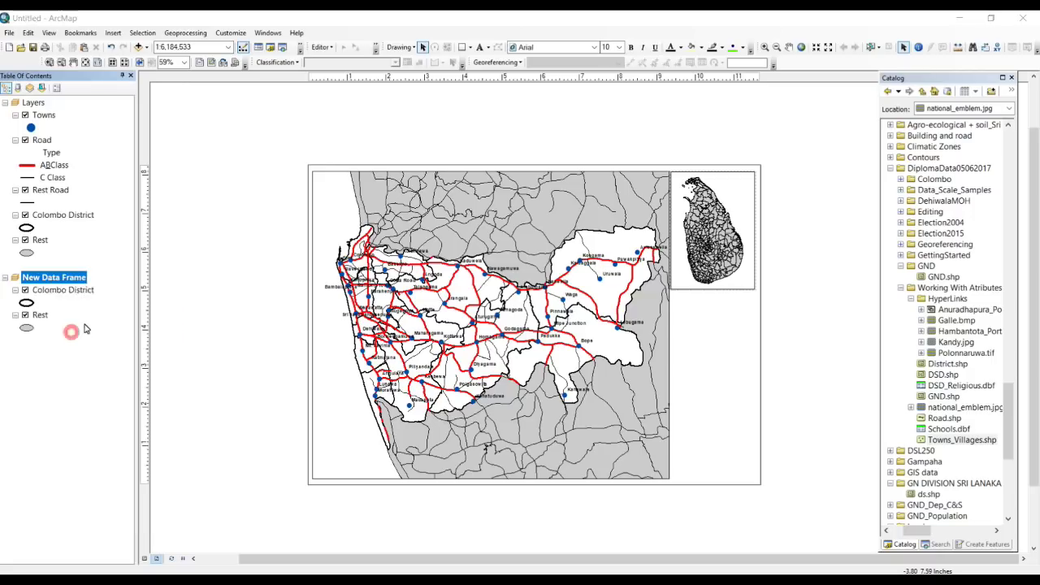
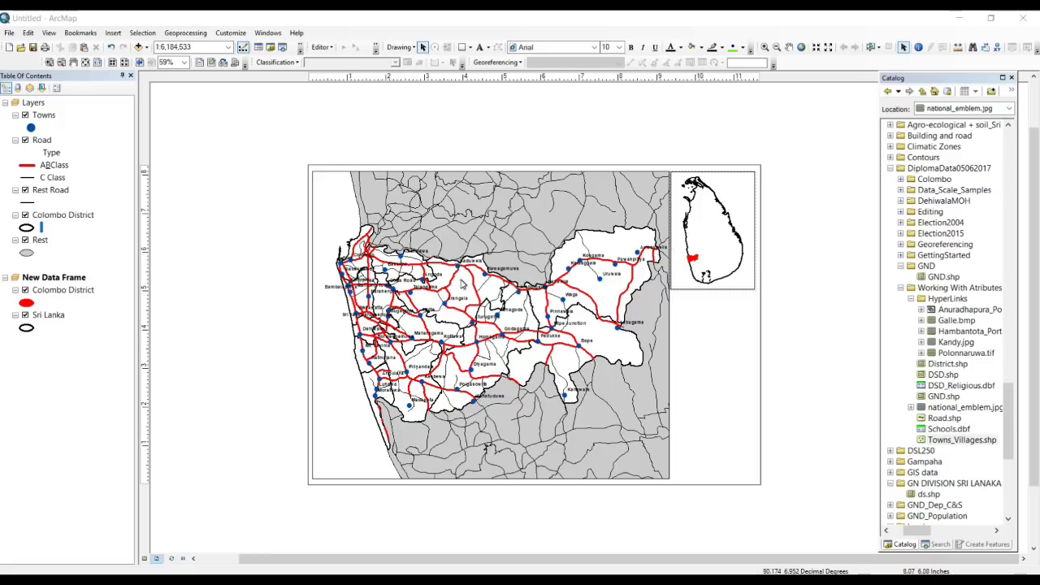
- Give the main data frame a solid bright blue background so the sea area is filled
{"action": "left_click", "coordinate": [333, 225]}
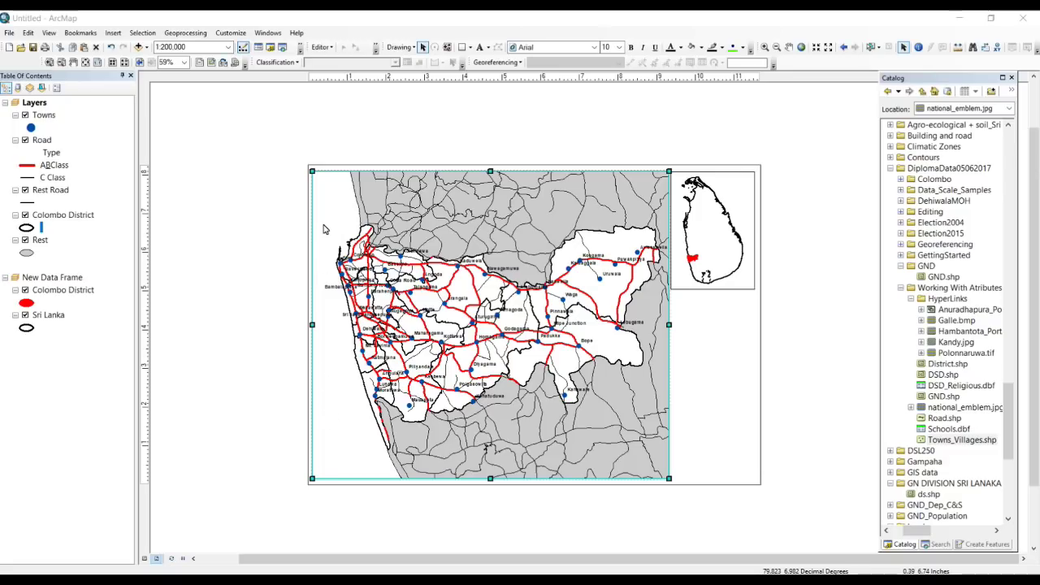
{"action": "right_click", "coordinate": [322, 224]}
{"action": "left_click", "coordinate": [345, 424]}
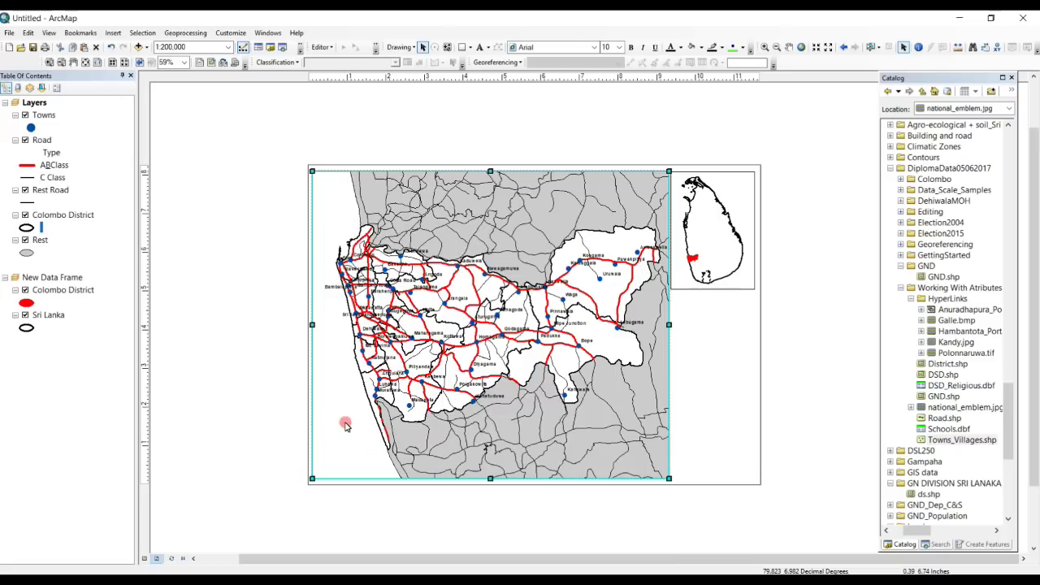
{"action": "left_click_drag", "start_coordinate": [537, 102], "coordinate": [714, 97]}
{"action": "left_click", "coordinate": [755, 107]}
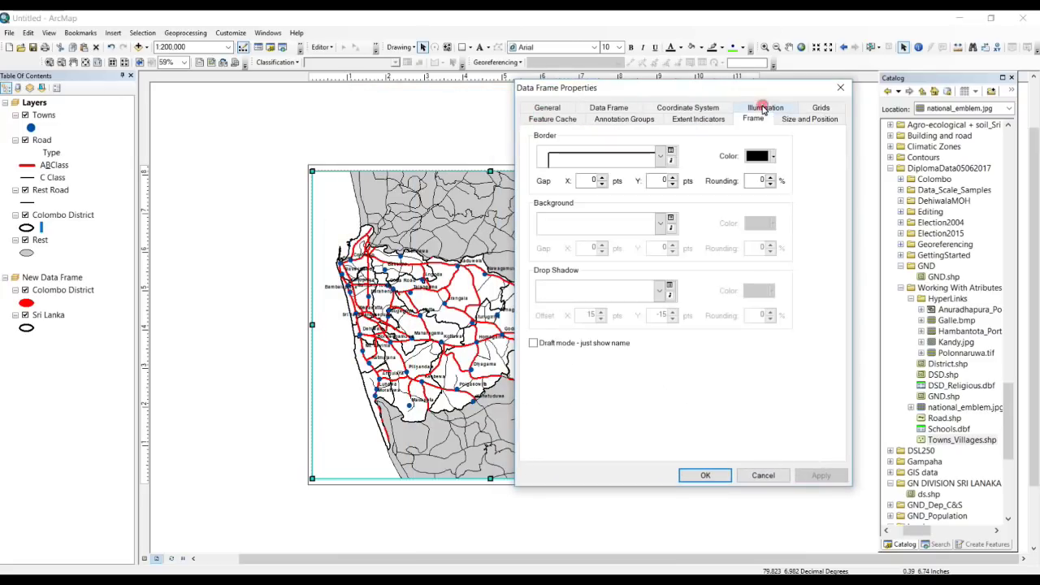
{"action": "left_click", "coordinate": [662, 226]}
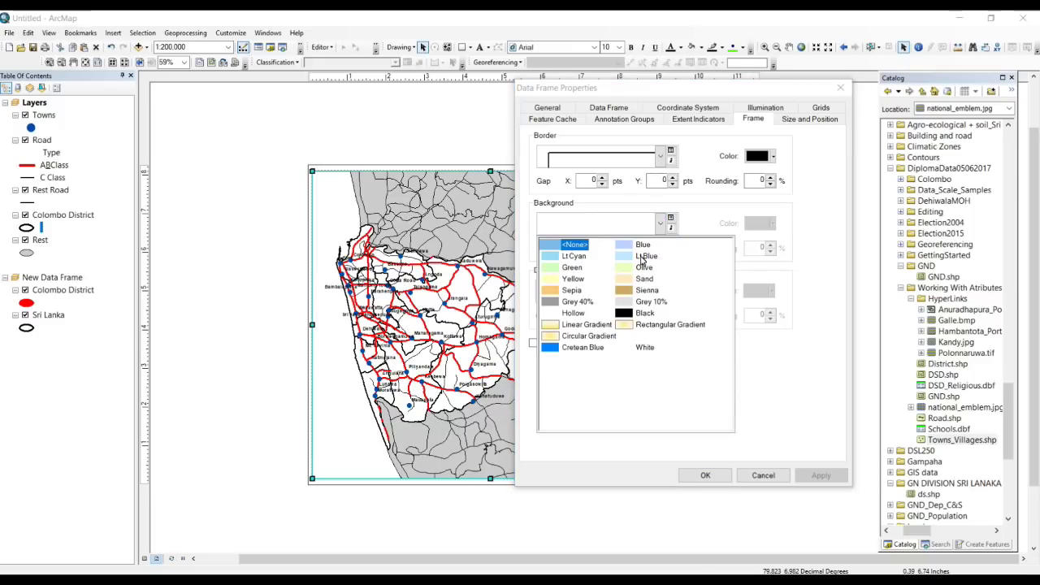
{"action": "left_click", "coordinate": [544, 259]}
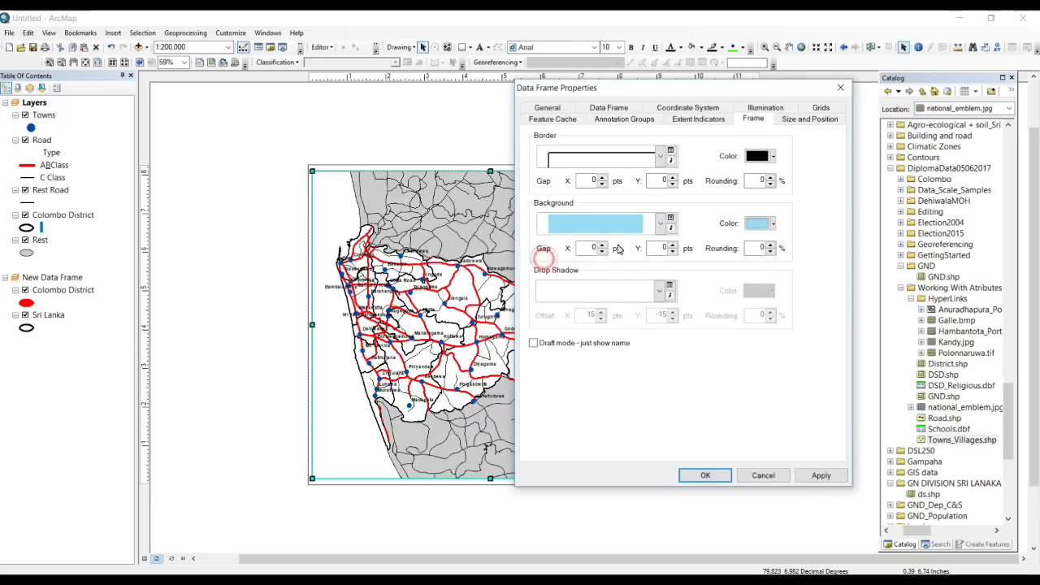
{"action": "left_click", "coordinate": [770, 225]}
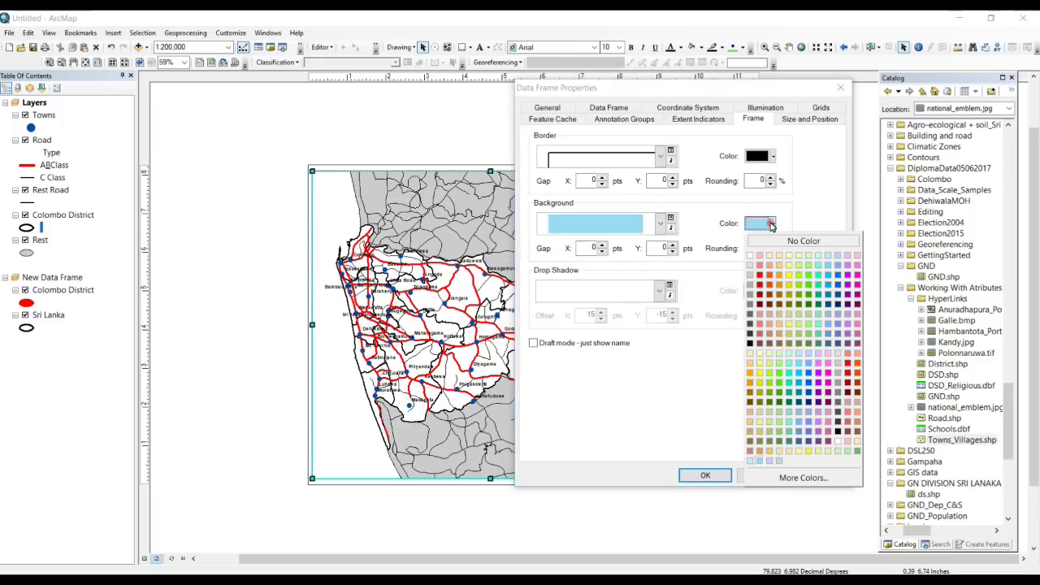
{"action": "left_click", "coordinate": [829, 288]}
{"action": "left_click", "coordinate": [805, 475]}
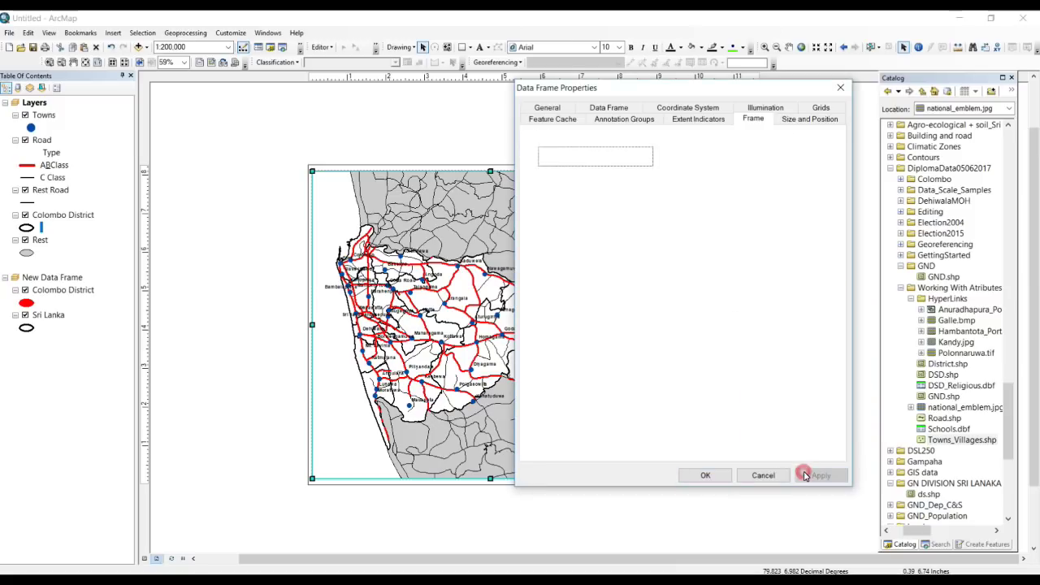
{"action": "left_click", "coordinate": [703, 476]}
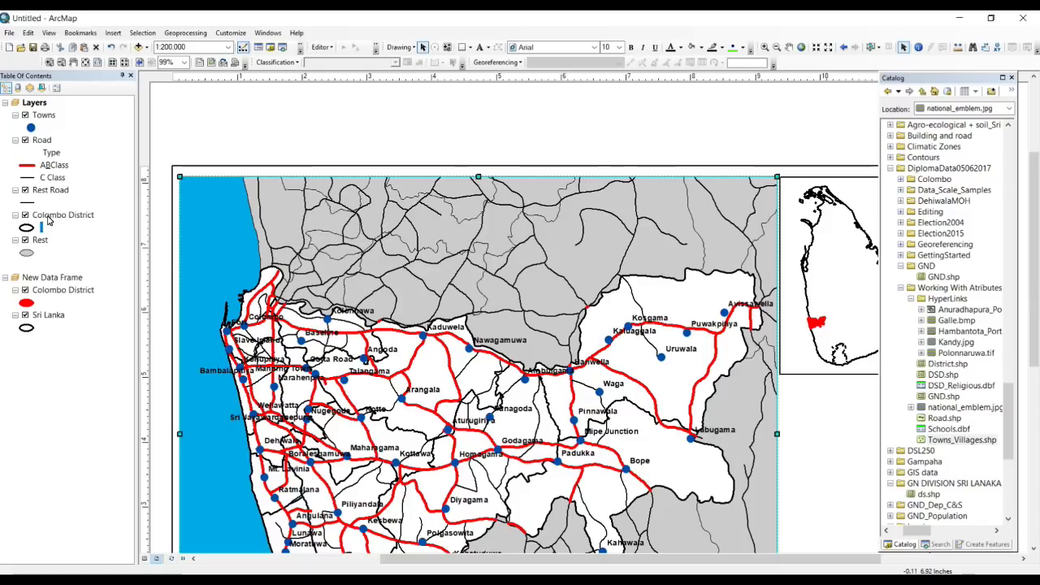
- Try a background gap of -10 points in both X and Y on the main data frame
{"action": "right_click", "coordinate": [235, 223]}
{"action": "left_click", "coordinate": [268, 421]}
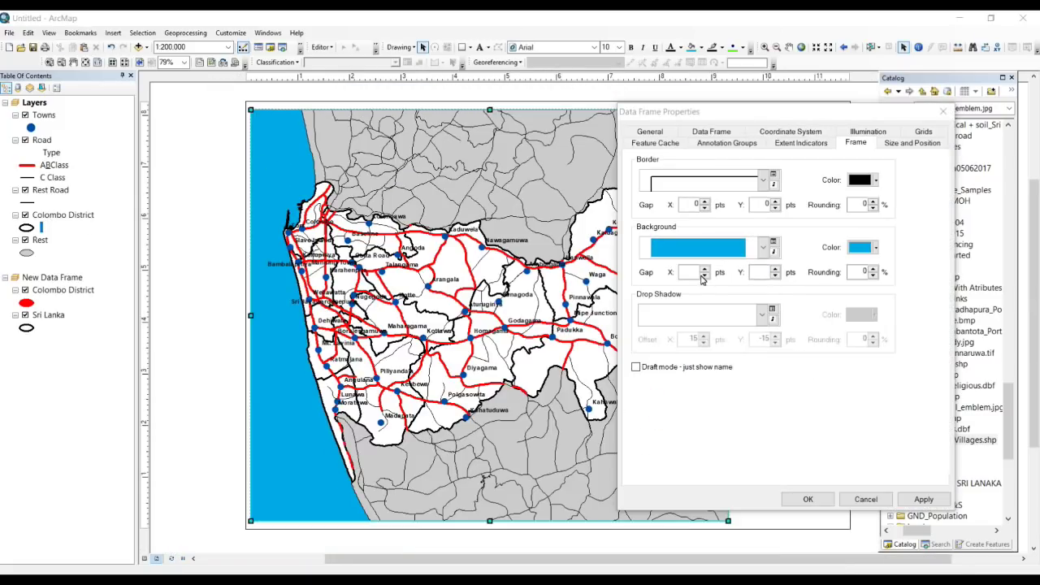
{"action": "left_click", "coordinate": [696, 273]}
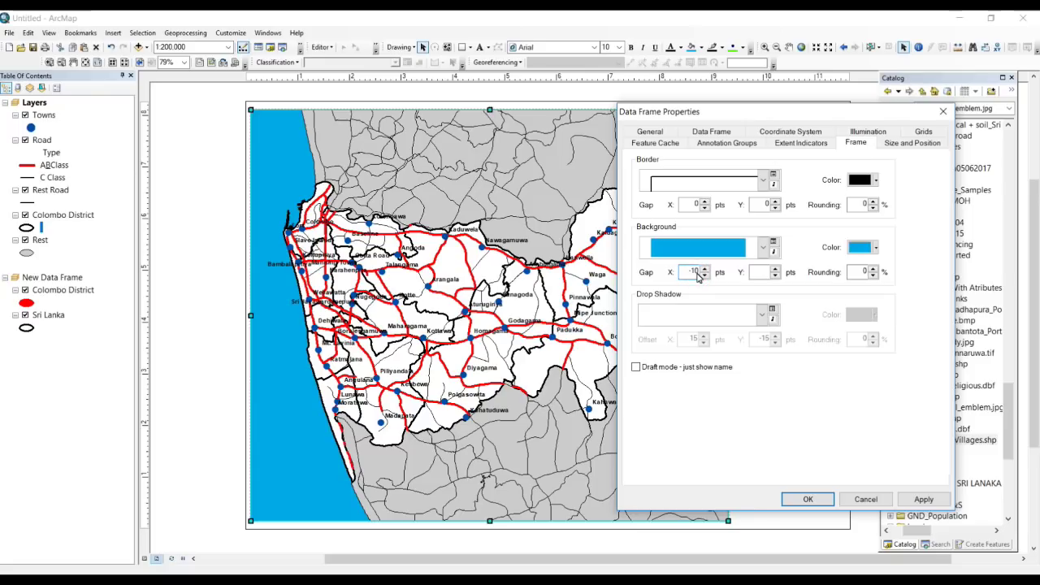
{"action": "left_click", "coordinate": [754, 273]}
{"action": "left_click", "coordinate": [923, 499]}
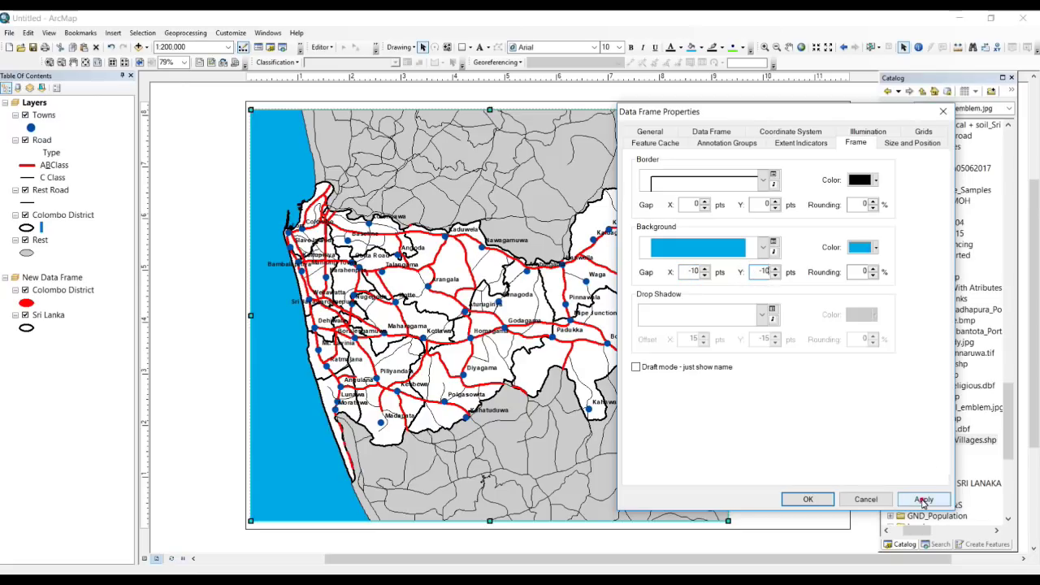
{"action": "left_click", "coordinate": [785, 501]}
{"action": "left_click", "coordinate": [774, 312]}
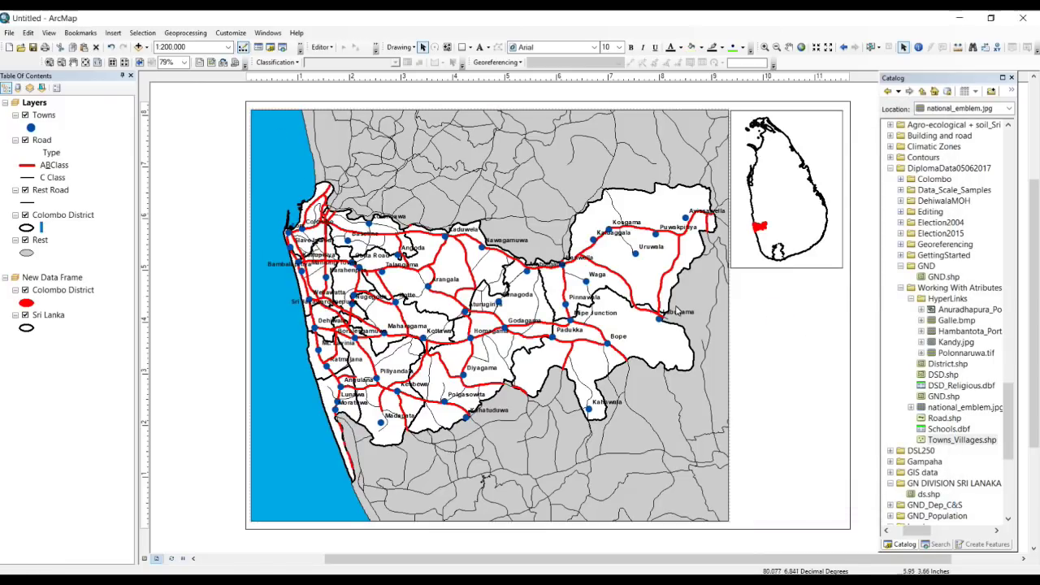
- Give the inset Sri Lanka data frame the same bright blue background as the main map
{"action": "left_click", "coordinate": [754, 258]}
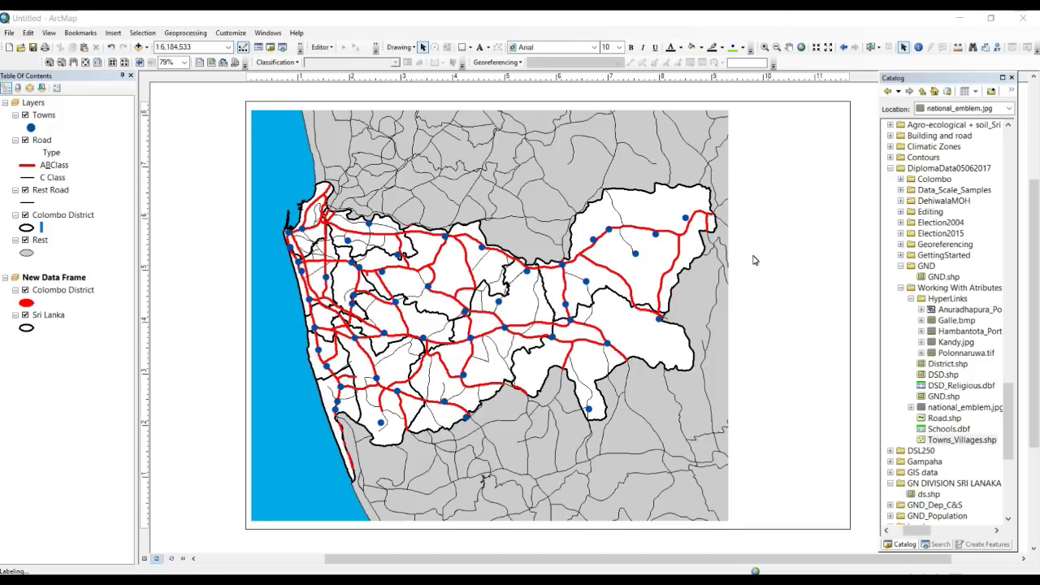
{"action": "right_click", "coordinate": [751, 258]}
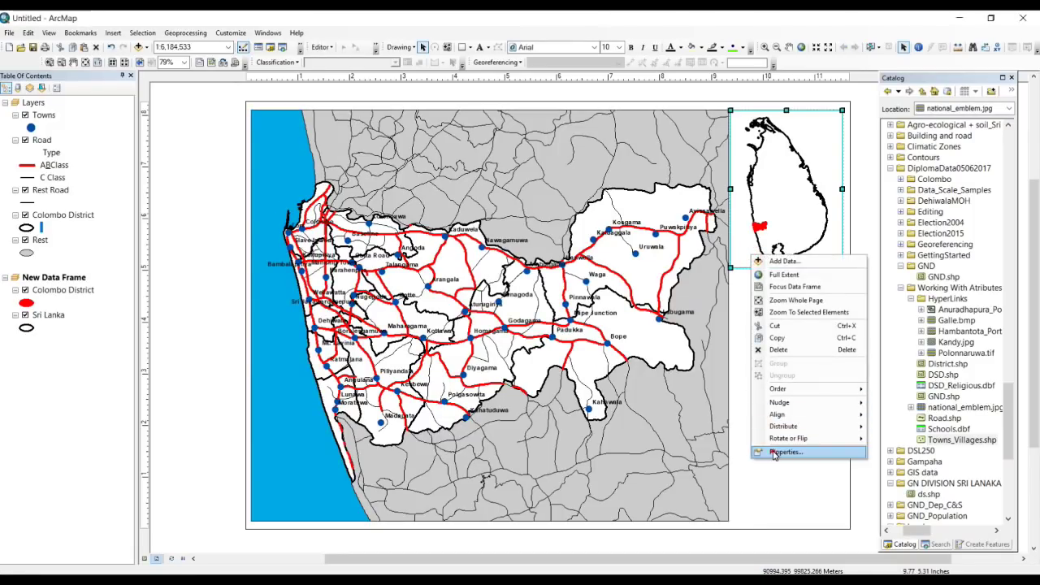
{"action": "left_click", "coordinate": [775, 449]}
{"action": "left_click", "coordinate": [498, 233]}
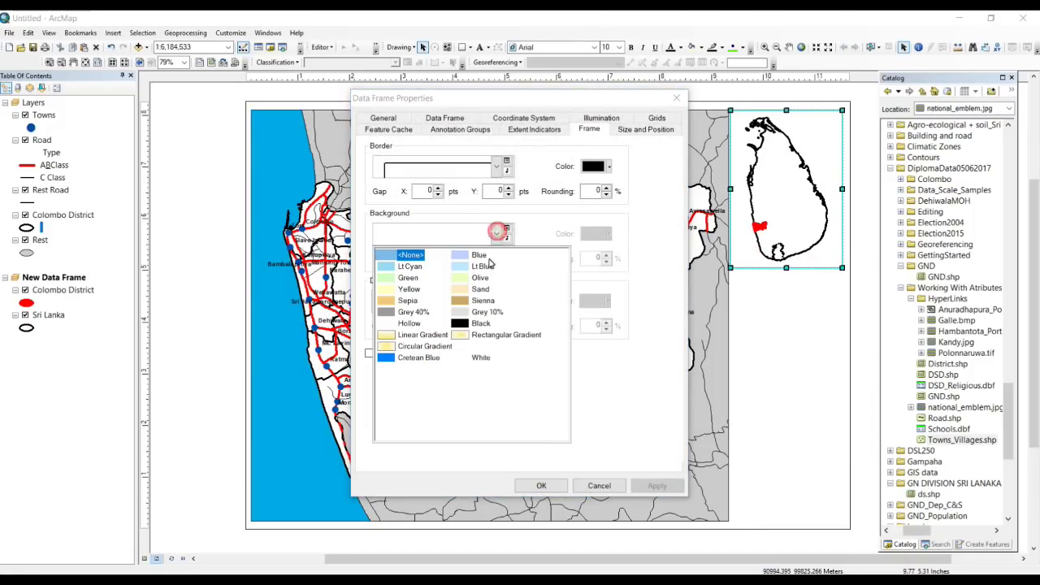
{"action": "left_click", "coordinate": [471, 269]}
{"action": "left_click", "coordinate": [609, 234]}
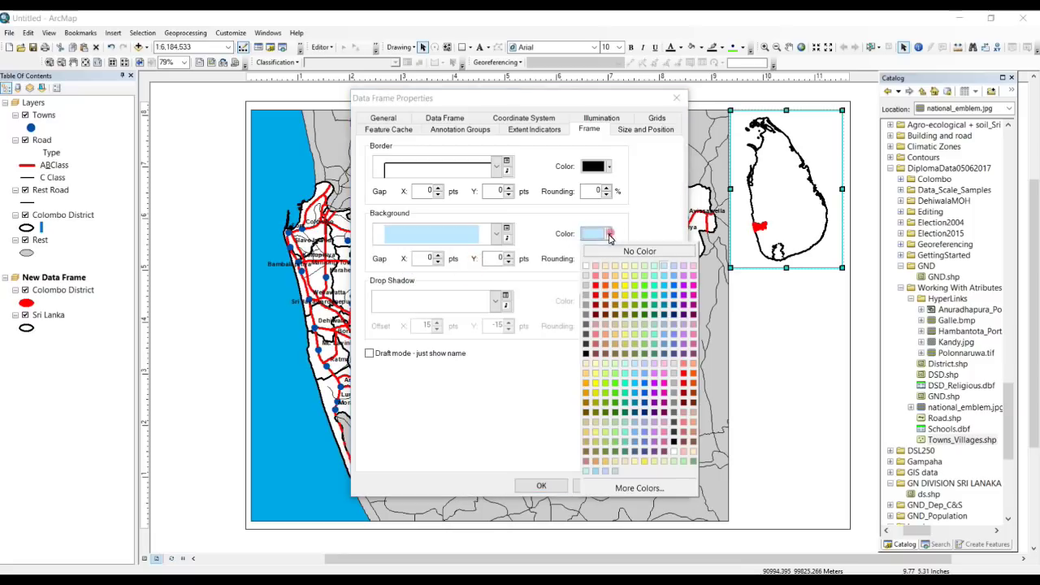
{"action": "left_click", "coordinate": [666, 299]}
{"action": "left_click", "coordinate": [540, 485]}
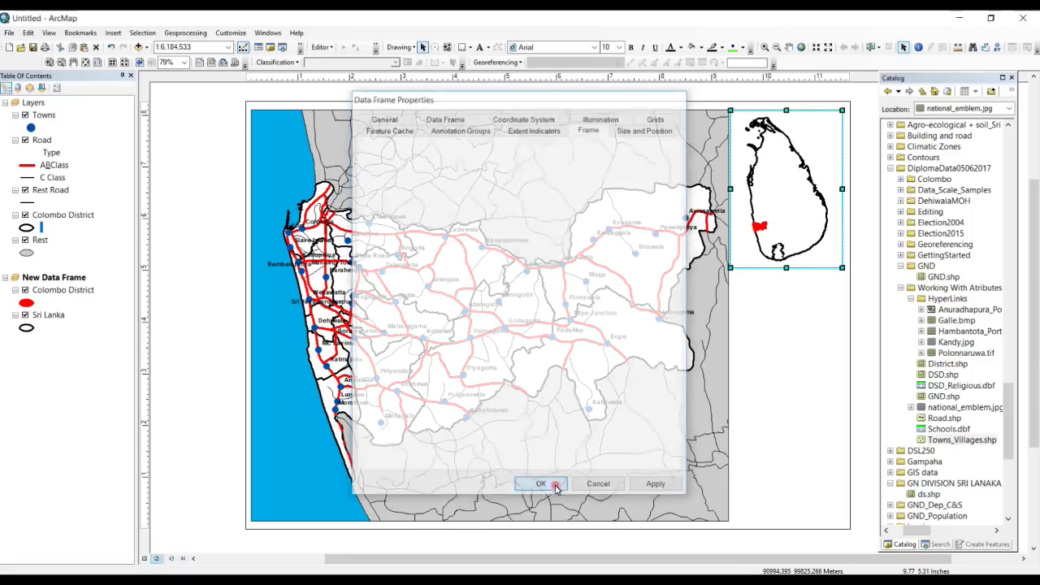
{"action": "left_click", "coordinate": [867, 346]}
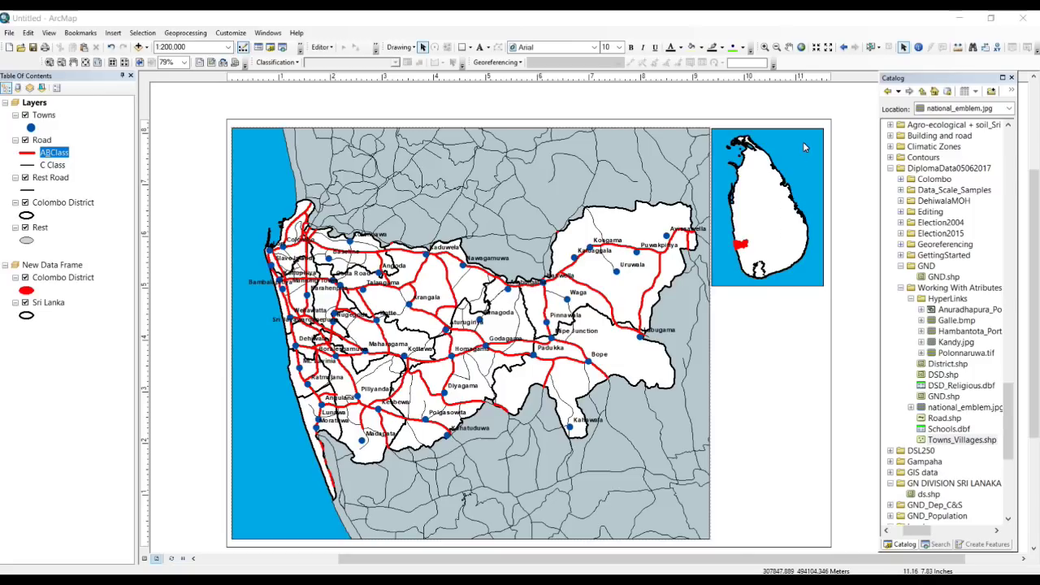
- Insert the ESRI North 9 north arrow and place it in the upper-right corner of the inset map
{"action": "left_click", "coordinate": [113, 32]}
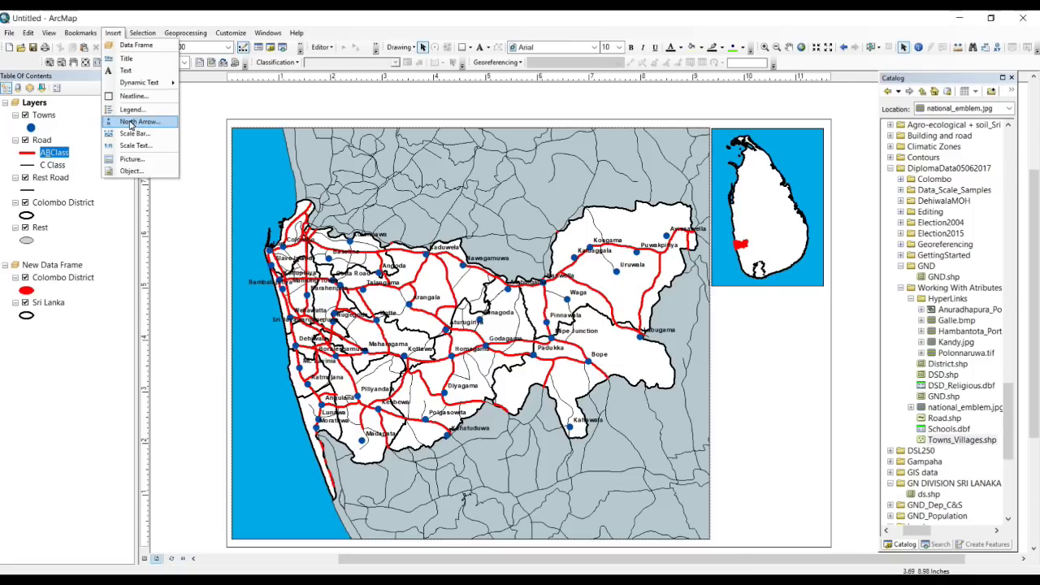
{"action": "left_click", "coordinate": [130, 122]}
{"action": "left_click", "coordinate": [213, 282]}
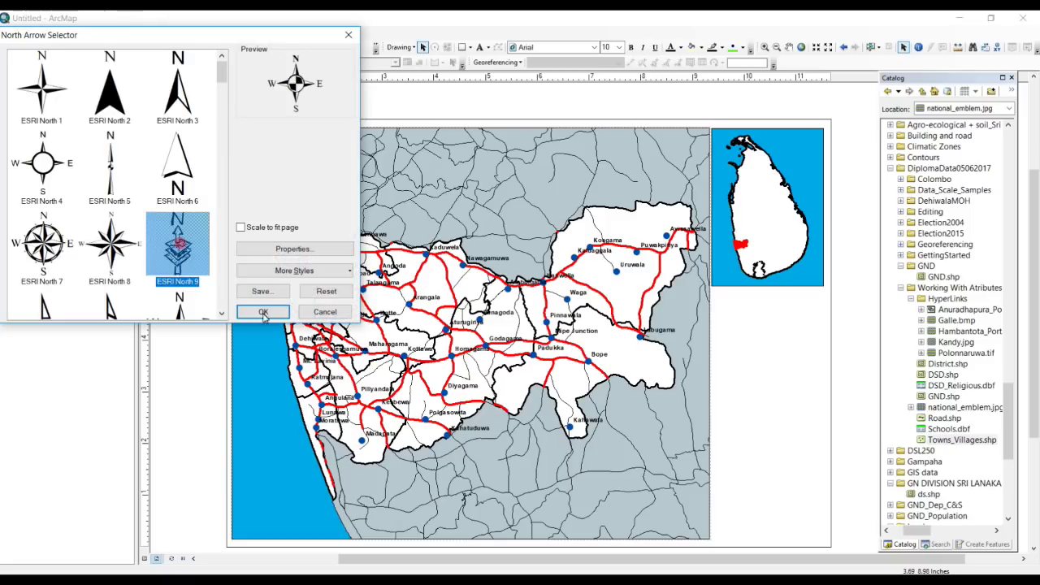
{"action": "left_click", "coordinate": [263, 311]}
- Insert an untitled one-column legend with the Towns, Road, Rest Road, Colombo District and Rest layers below the inset map
{"action": "left_click", "coordinate": [113, 32]}
{"action": "left_click", "coordinate": [124, 98]}
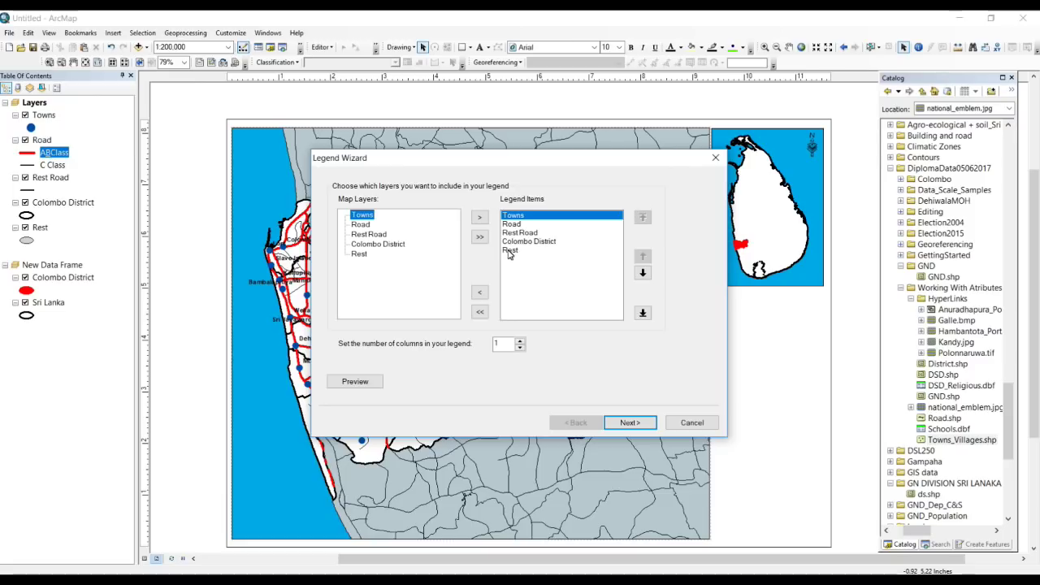
{"action": "left_click", "coordinate": [510, 251]}
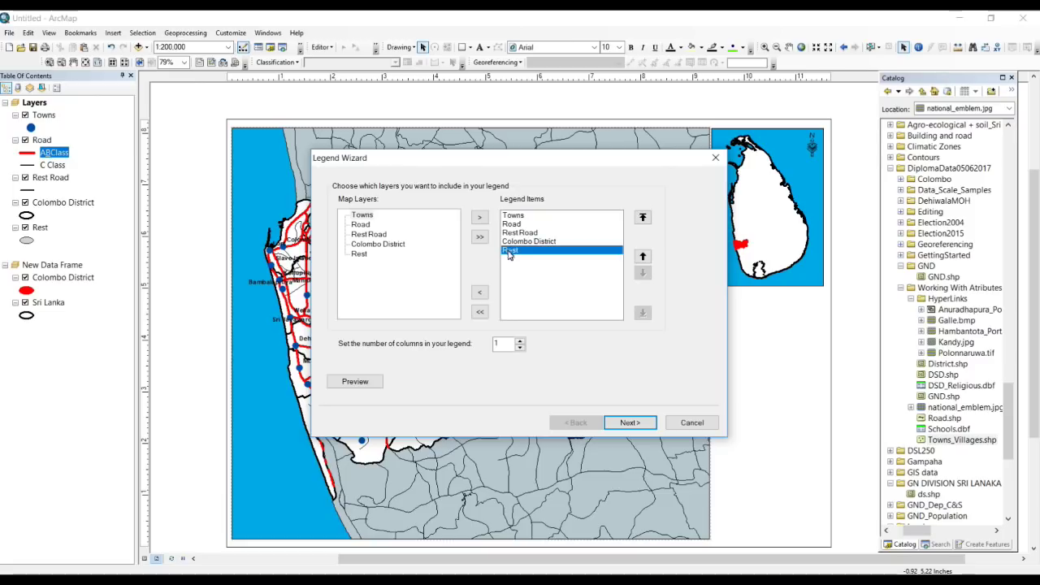
{"action": "left_click", "coordinate": [630, 422]}
{"action": "key", "text": "BackSpace"}
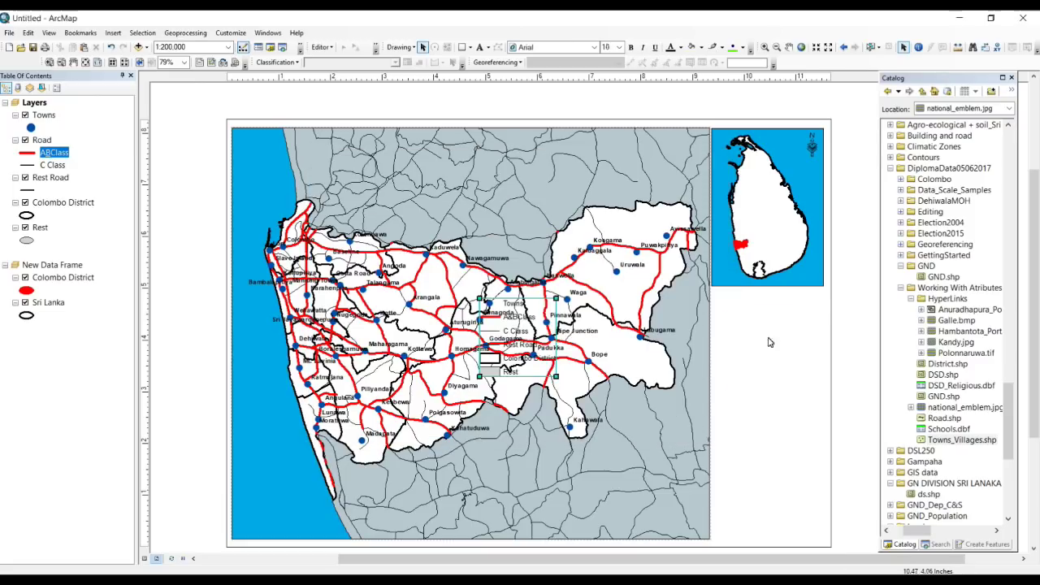
- Remove the Rest Road entry from the legend and make all remaining legend labels bold and larger
{"action": "double_click", "coordinate": [763, 346]}
{"action": "left_click", "coordinate": [235, 165]}
{"action": "left_click", "coordinate": [224, 196]}
{"action": "left_click", "coordinate": [549, 227]}
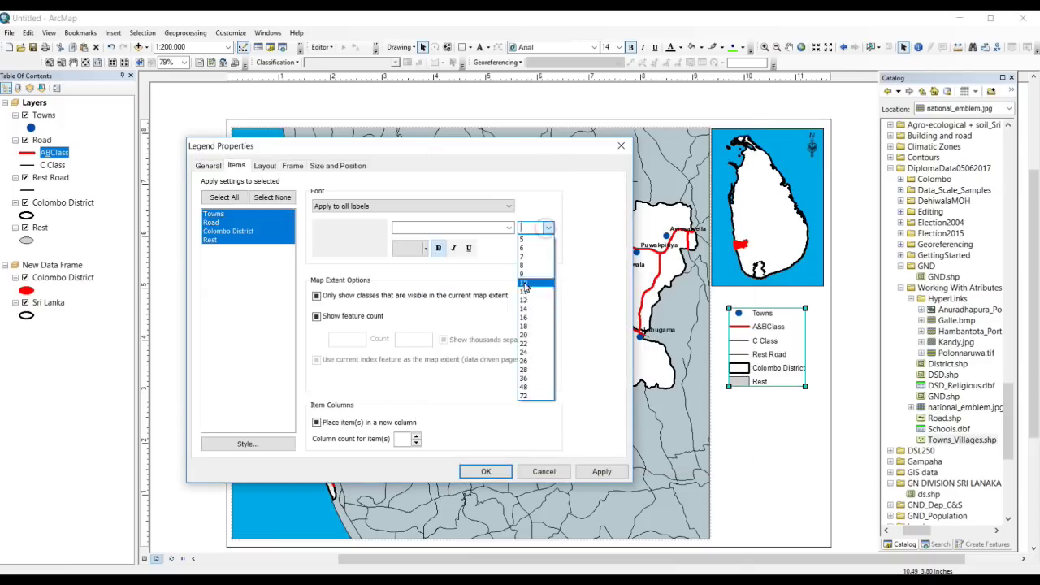
{"action": "left_click", "coordinate": [536, 268]}
{"action": "left_click", "coordinate": [602, 472]}
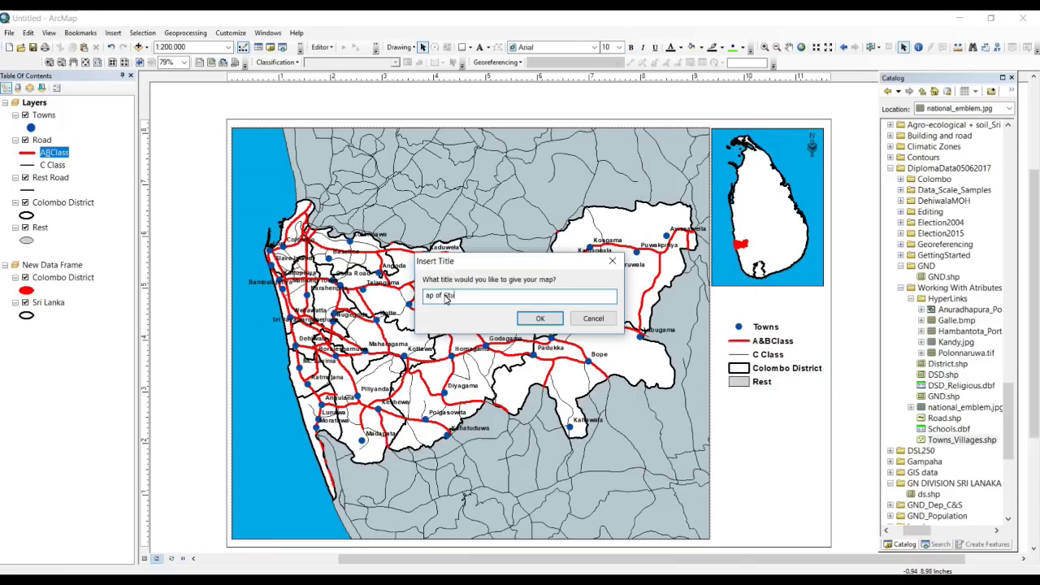
- Insert the map title "Map of Study Area" and place it between the inset map and the legend
{"action": "key", "text": "ctrl+a"}
{"action": "type", "text": "Map of Study Area"}
{"action": "left_click", "coordinate": [540, 318]}
- Set the title to bold Arial 20 and replace its text with "Mao of Study Area" split over two lines
{"action": "double_click", "coordinate": [764, 299]}
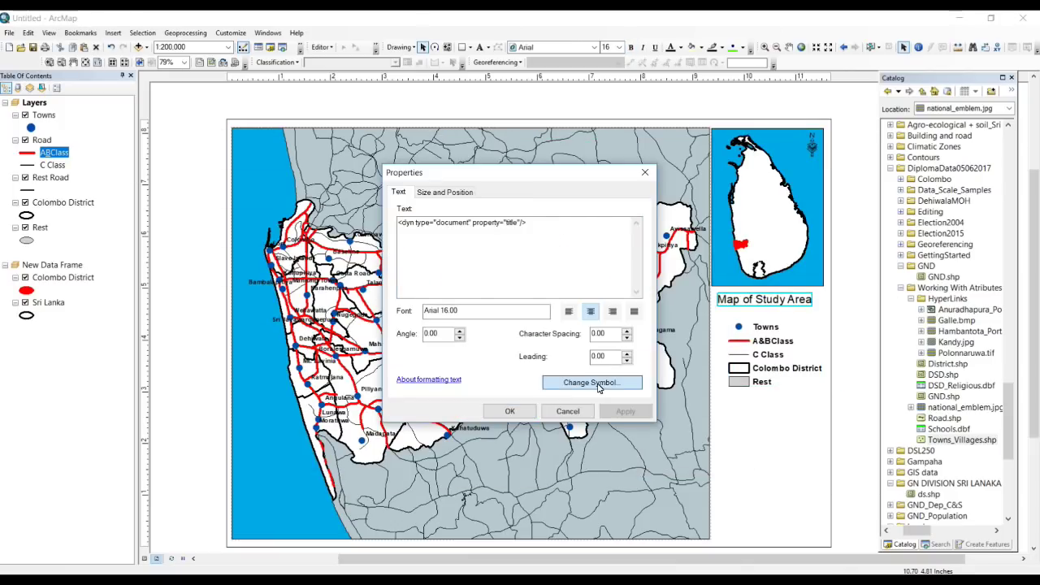
{"action": "left_click", "coordinate": [591, 382]}
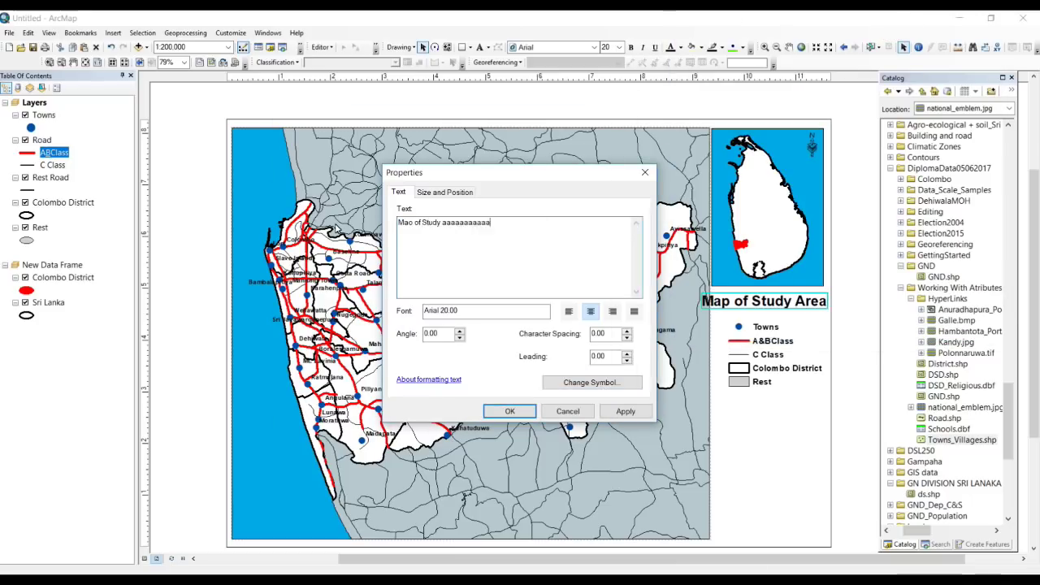
{"action": "left_click", "coordinate": [625, 411]}
{"action": "left_click", "coordinate": [510, 411]}
- Reorder the legend so the Rest entry comes before Colombo District
{"action": "double_click", "coordinate": [772, 357]}
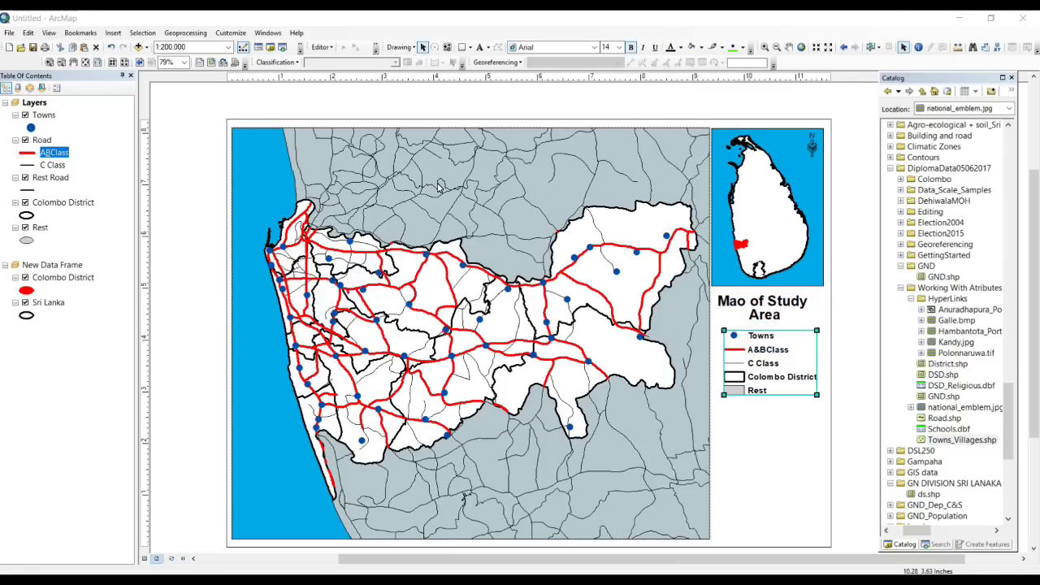
{"action": "left_click", "coordinate": [656, 319]}
{"action": "left_click", "coordinate": [595, 454]}
- Insert a scale bar for the main map
{"action": "left_click", "coordinate": [112, 32]}
{"action": "left_click", "coordinate": [138, 174]}
{"action": "left_click", "coordinate": [300, 512]}
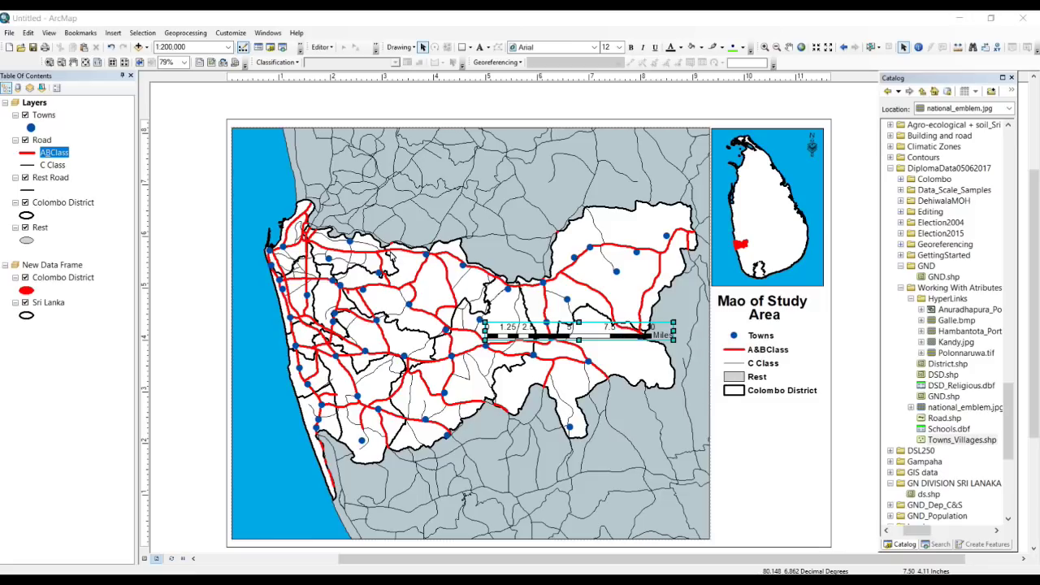
- Change the scale bar to kilometres with the label Km and an 8 km length, and place it below the legend
{"action": "double_click", "coordinate": [578, 331]}
{"action": "type", "text": "Km"}
{"action": "left_click", "coordinate": [519, 441]}
{"action": "left_click_drag", "start_coordinate": [579, 332], "coordinate": [760, 429]}
{"action": "left_click", "coordinate": [853, 419]}
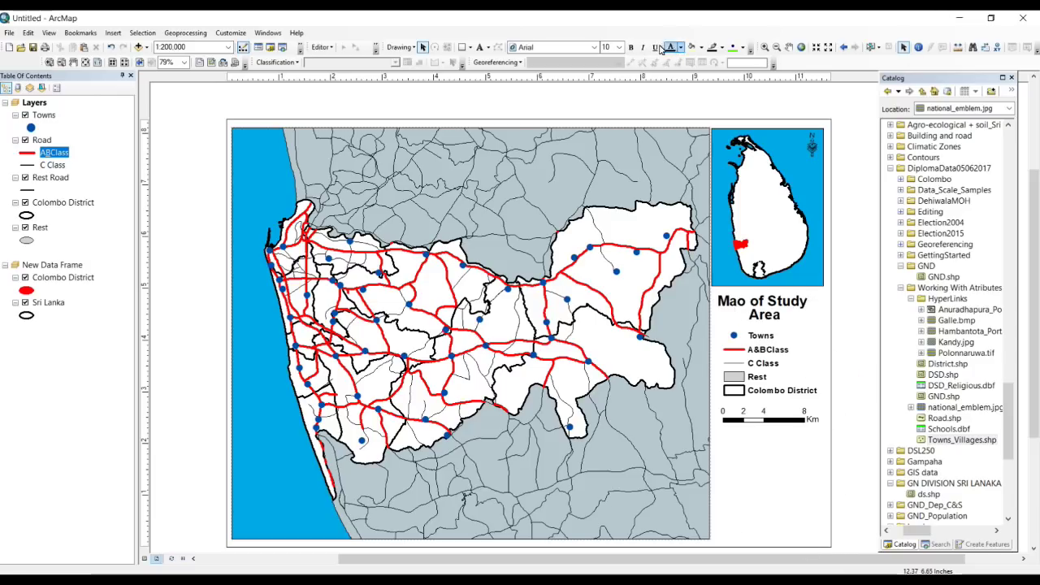
- Draw a rectangle about 2.12 by 4.89 inches over the area below the inset map and stretch its right edge to the inset's edge
{"action": "left_click", "coordinate": [462, 48]}
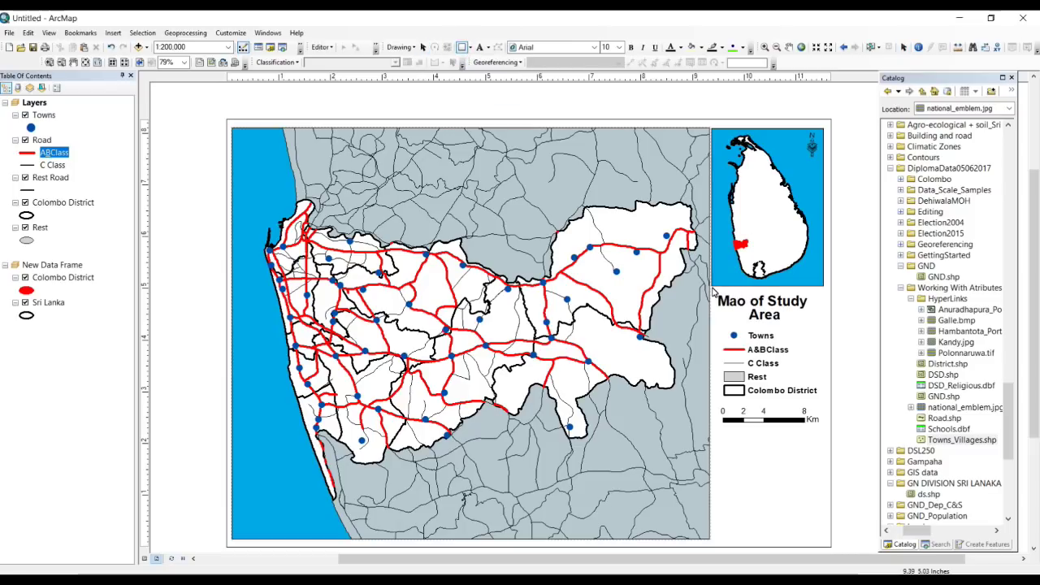
{"action": "mouse_move", "coordinate": [713, 289]}
{"action": "left_mouse_down"}
{"action": "mouse_move", "coordinate": [829, 388]}
{"action": "mouse_move", "coordinate": [822, 540]}
{"action": "left_mouse_up"}
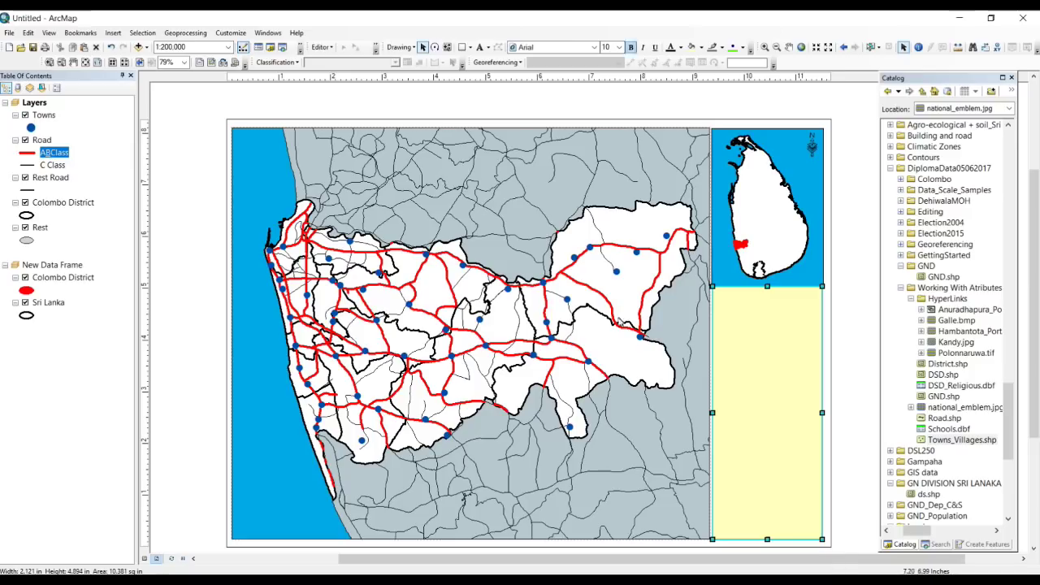
{"action": "scroll", "coordinate": [840, 279], "scroll_direction": "down", "scroll_amount": 4}
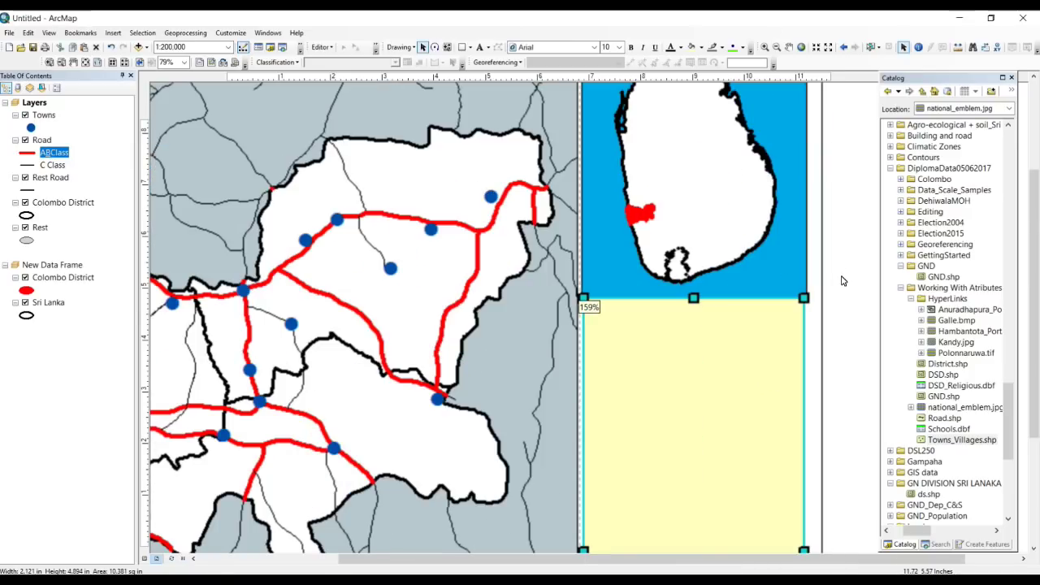
{"action": "scroll", "coordinate": [694, 435], "scroll_direction": "down", "scroll_amount": 2}
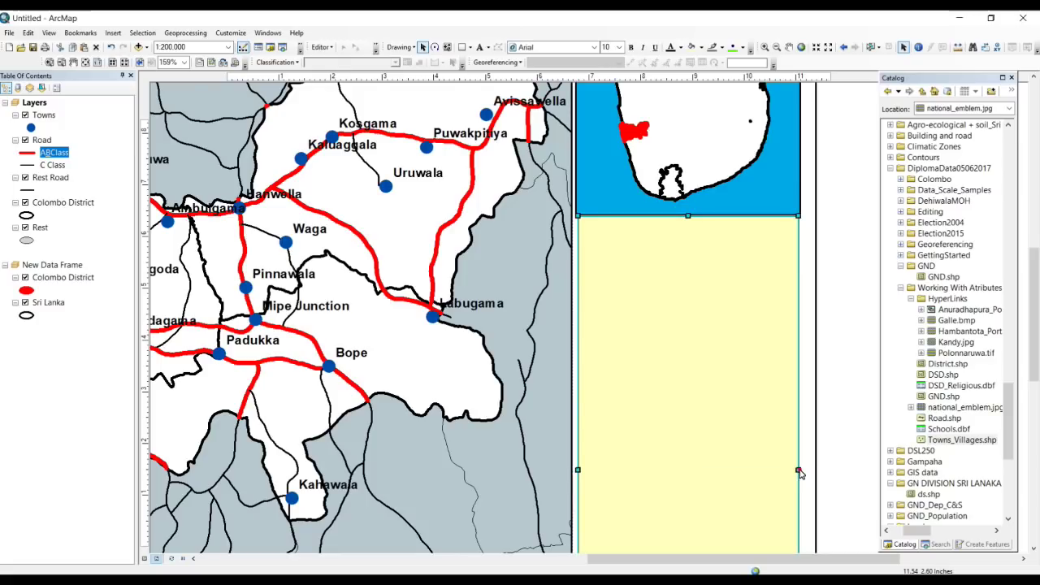
{"action": "left_click_drag", "start_coordinate": [800, 473], "coordinate": [803, 473]}
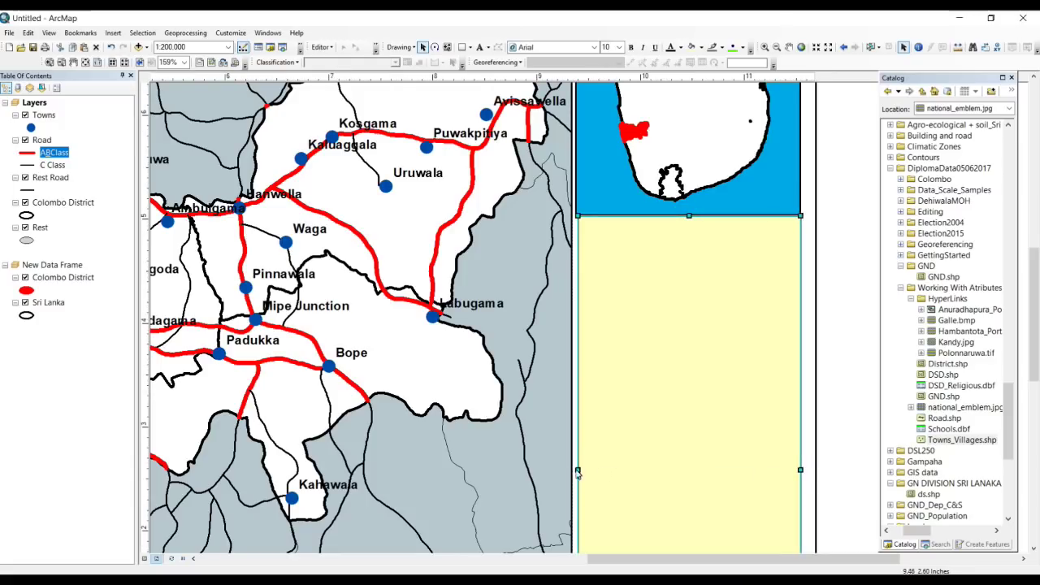
- Stretch the legend-area rectangle's left edge slightly outward to meet the inset map, then give it no fill and a black outline
{"action": "left_click_drag", "start_coordinate": [577, 471], "coordinate": [575, 471]}
{"action": "right_click", "coordinate": [610, 421]}
{"action": "left_click", "coordinate": [622, 410]}
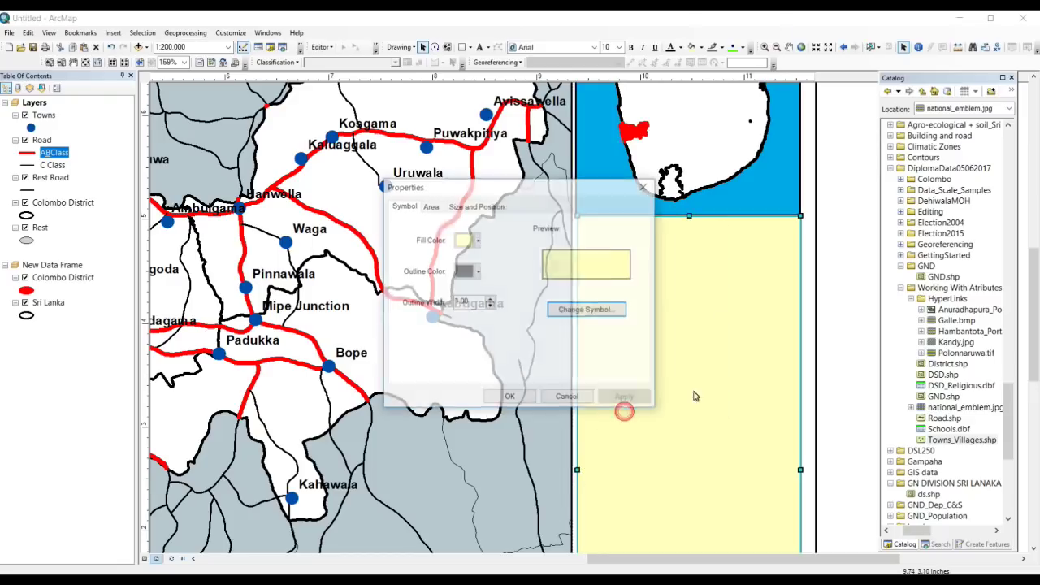
{"action": "left_click", "coordinate": [467, 240]}
{"action": "left_click", "coordinate": [475, 258]}
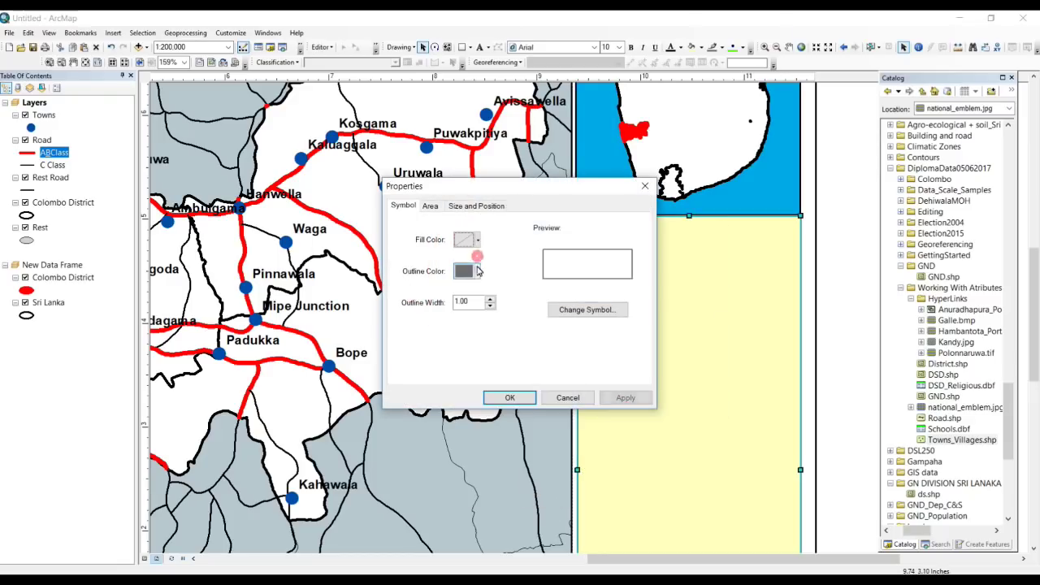
{"action": "left_click", "coordinate": [467, 271]}
{"action": "left_click", "coordinate": [458, 391]}
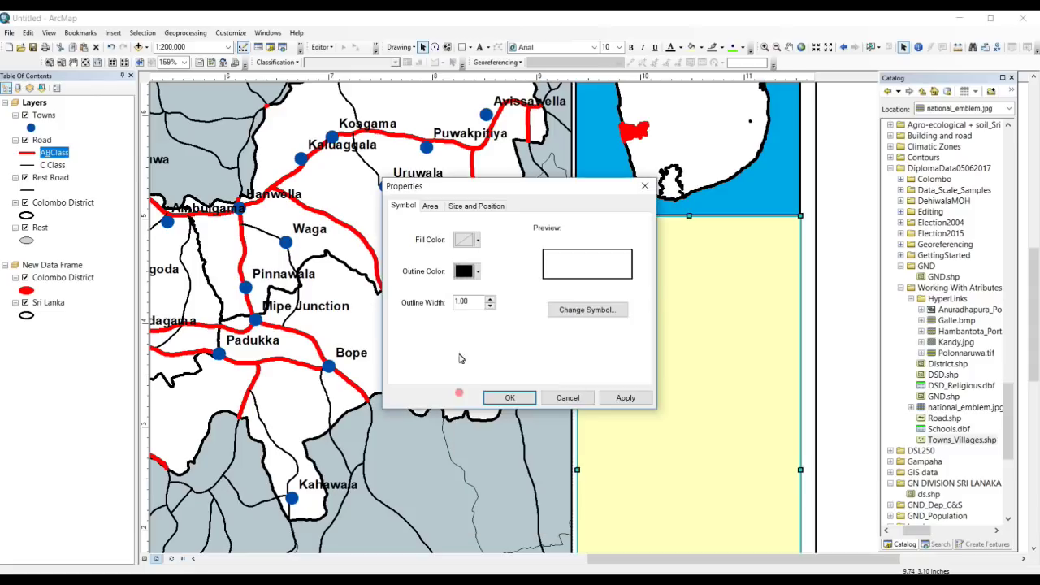
{"action": "left_click", "coordinate": [625, 398]}
{"action": "left_click", "coordinate": [510, 397]}
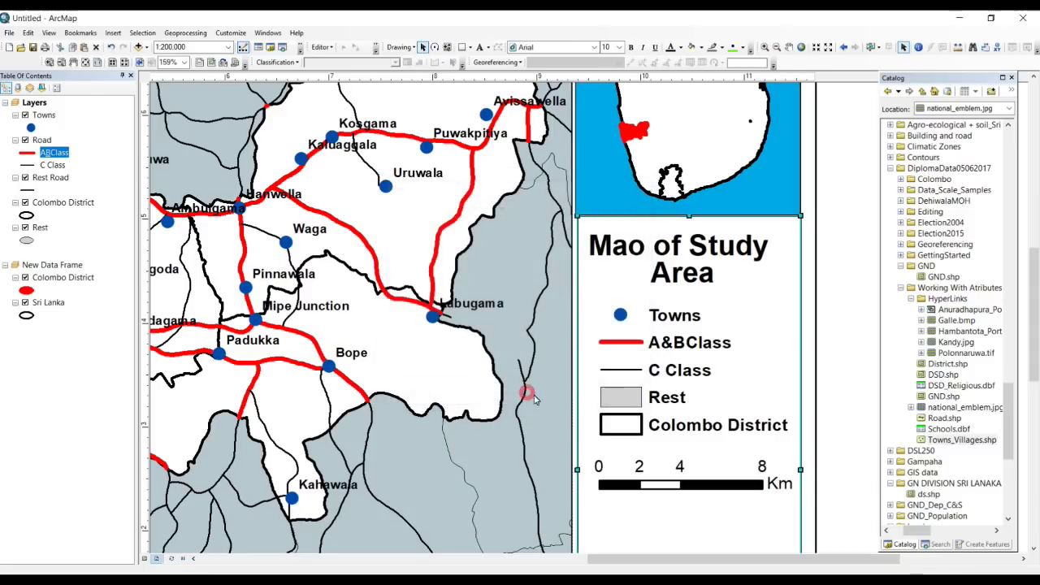
- Draw a rectangle about 11.55 by 8.08 inches around the whole layout, just inside the page edge
{"action": "scroll", "coordinate": [751, 339], "scroll_direction": "down", "scroll_amount": 3}
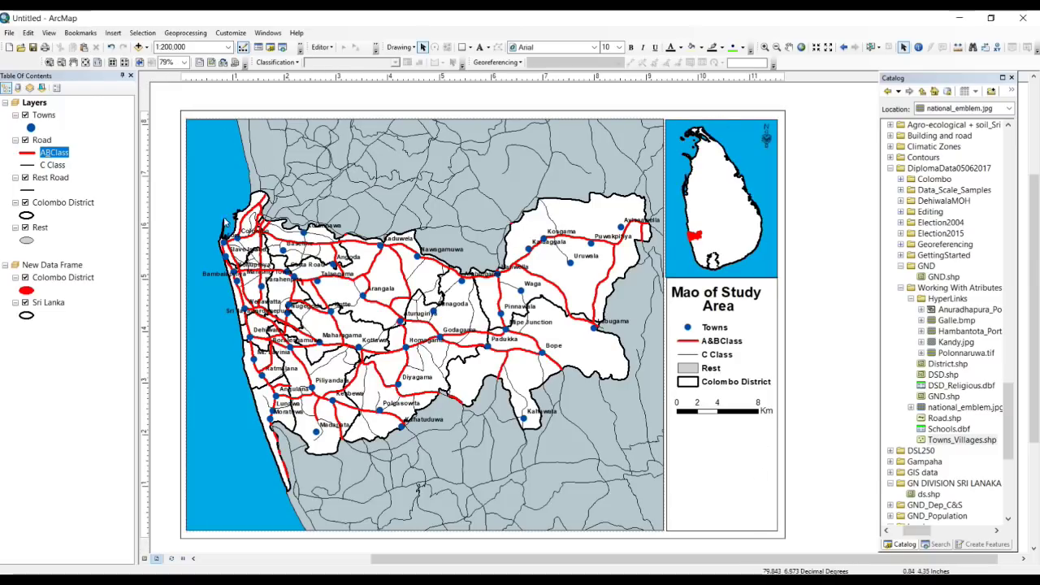
{"action": "left_click", "coordinate": [461, 47]}
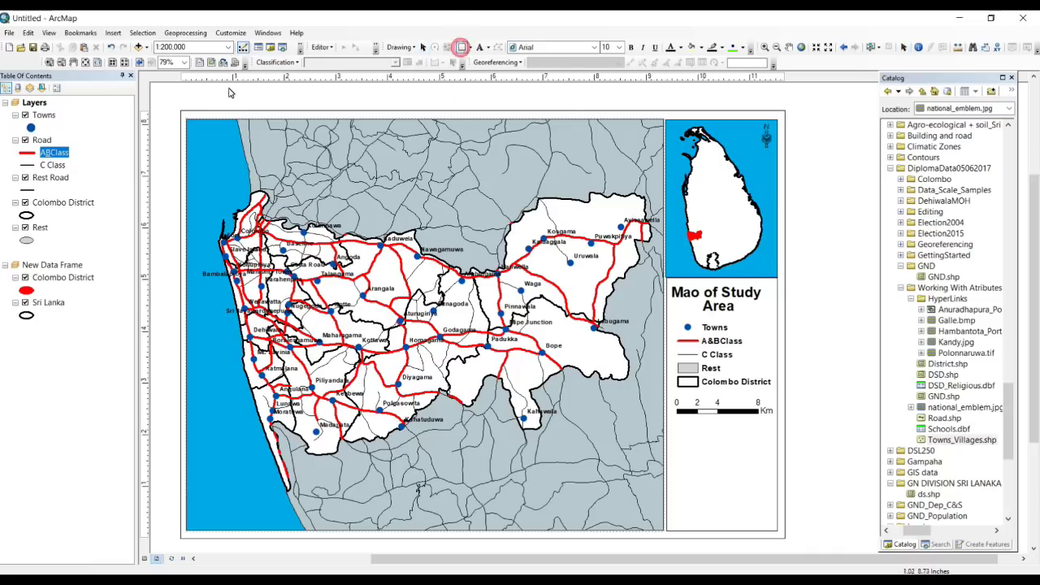
{"action": "left_click_drag", "start_coordinate": [183, 120], "coordinate": [781, 538]}
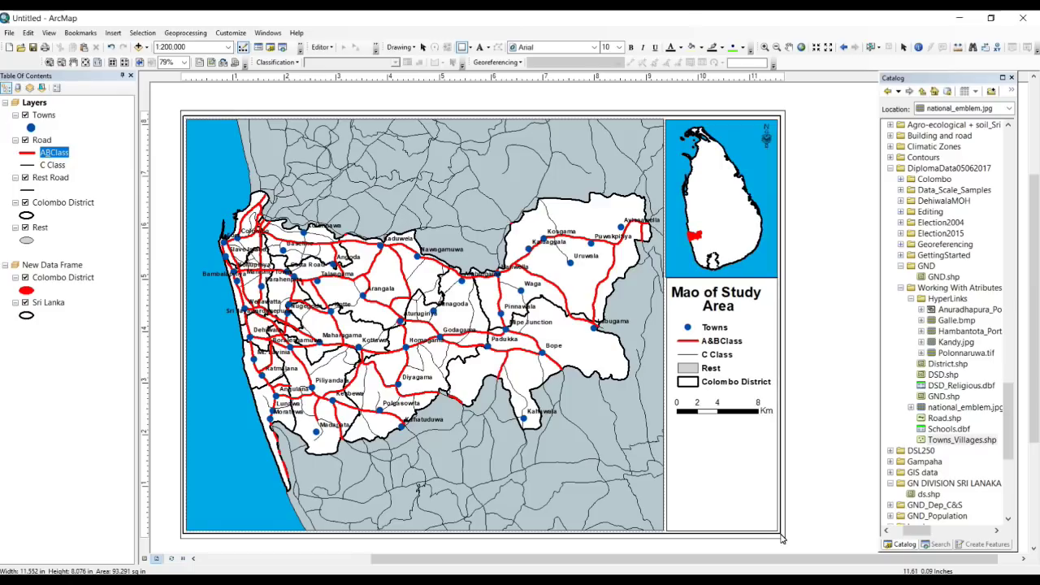
{"action": "left_click_drag", "start_coordinate": [781, 538], "coordinate": [782, 538]}
- Format the page-sized rectangle with no fill, a black outline and a thicker outline width
{"action": "left_click", "coordinate": [678, 398]}
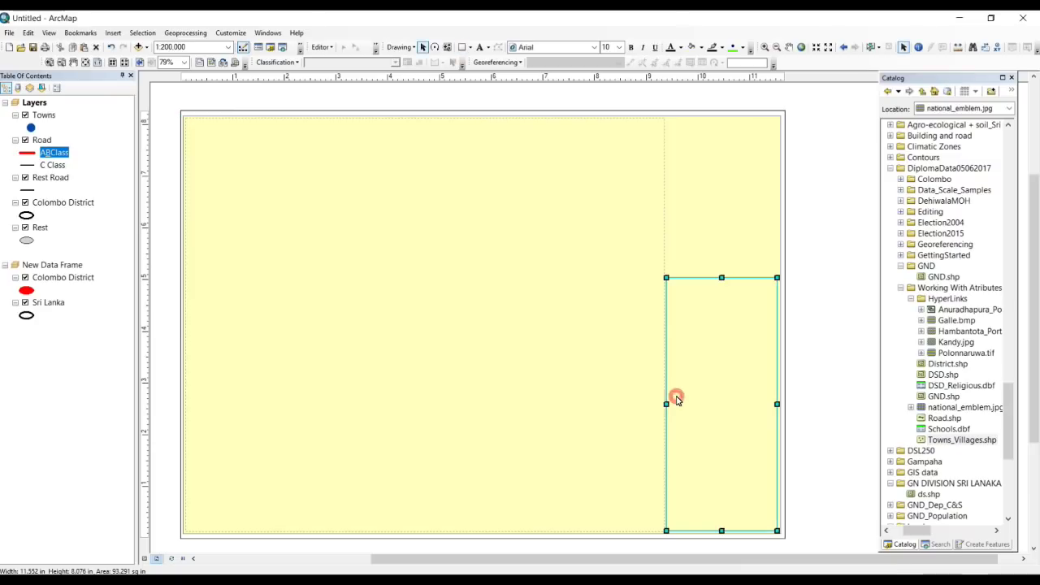
{"action": "left_click", "coordinate": [624, 382]}
{"action": "right_click", "coordinate": [623, 381]}
{"action": "left_click", "coordinate": [655, 561]}
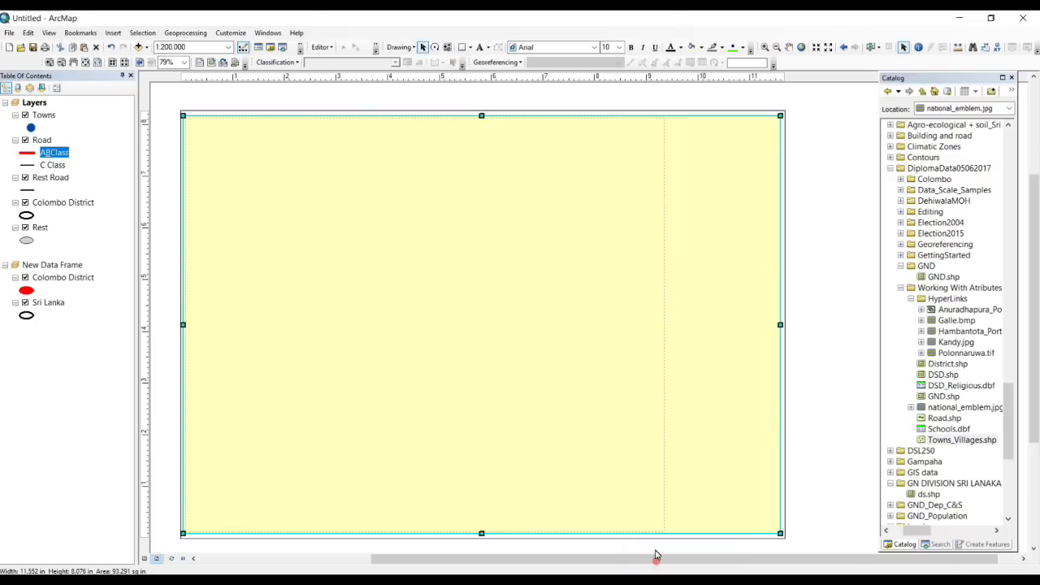
{"action": "left_click", "coordinate": [469, 257]}
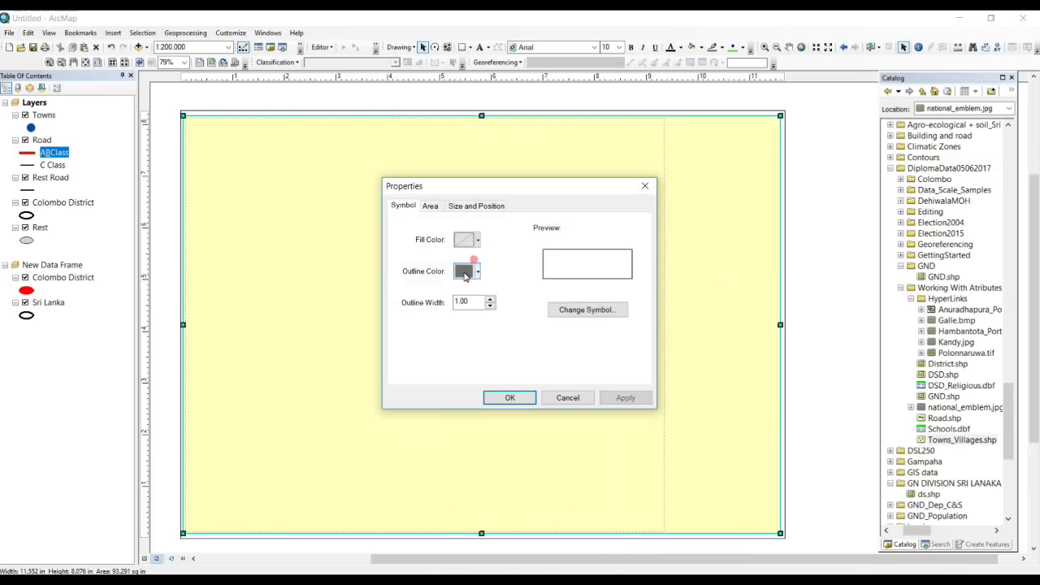
{"action": "left_click", "coordinate": [467, 272]}
{"action": "left_click", "coordinate": [459, 392]}
{"action": "left_click", "coordinate": [490, 297]}
{"action": "left_click", "coordinate": [500, 397]}
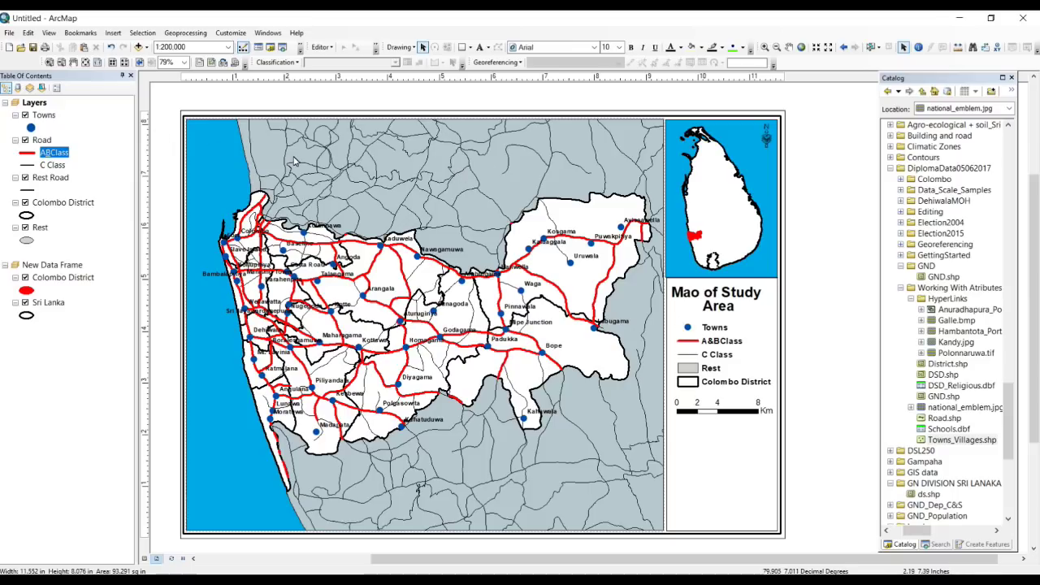
- Start exporting the map to the Documents folder with JPEG as the file type
{"action": "left_click", "coordinate": [10, 32]}
{"action": "left_click", "coordinate": [38, 197]}
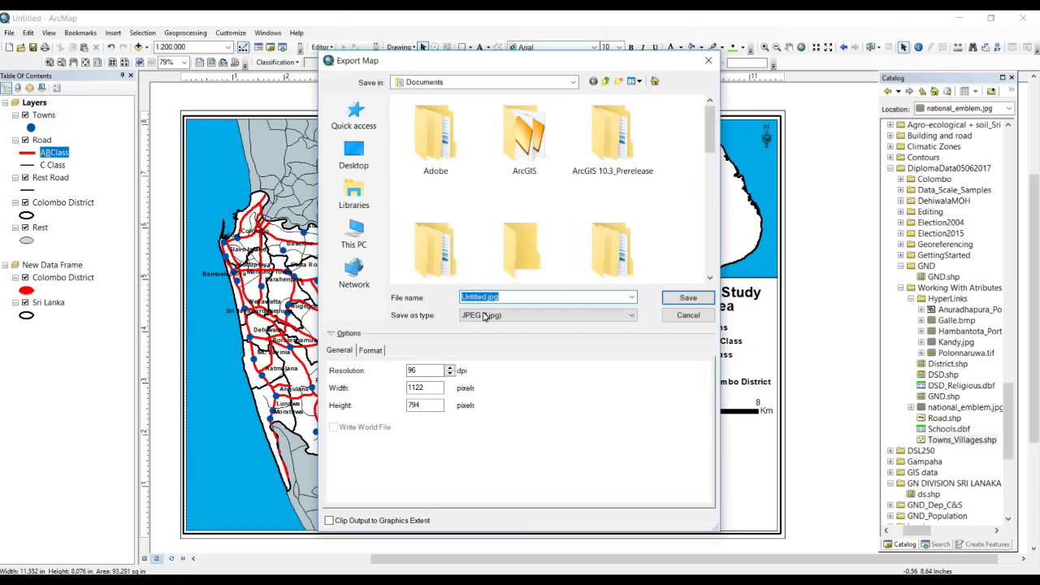
{"action": "left_click", "coordinate": [482, 316]}
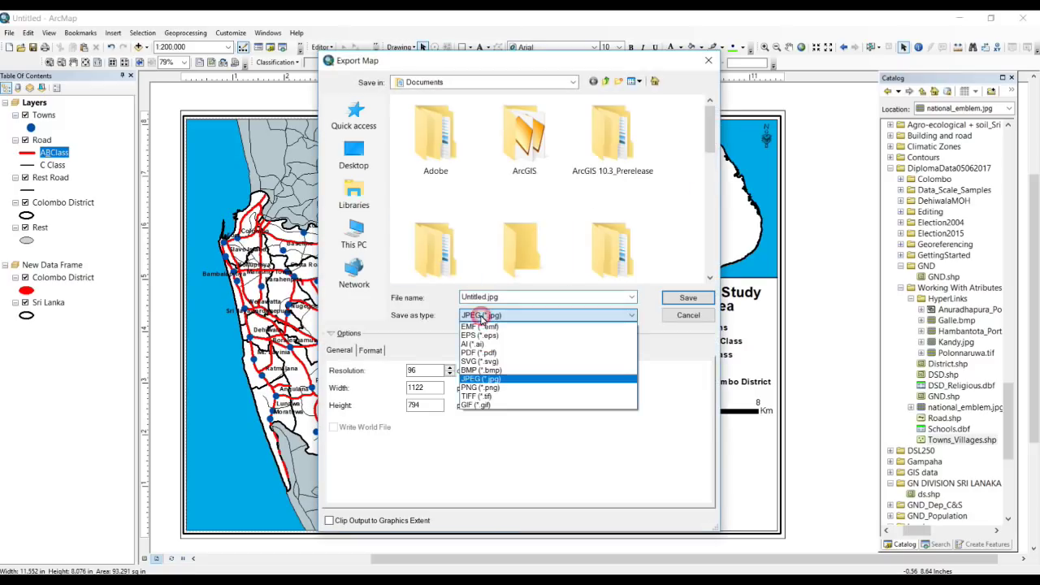
{"action": "left_click", "coordinate": [469, 382]}
{"action": "left_click", "coordinate": [487, 316]}
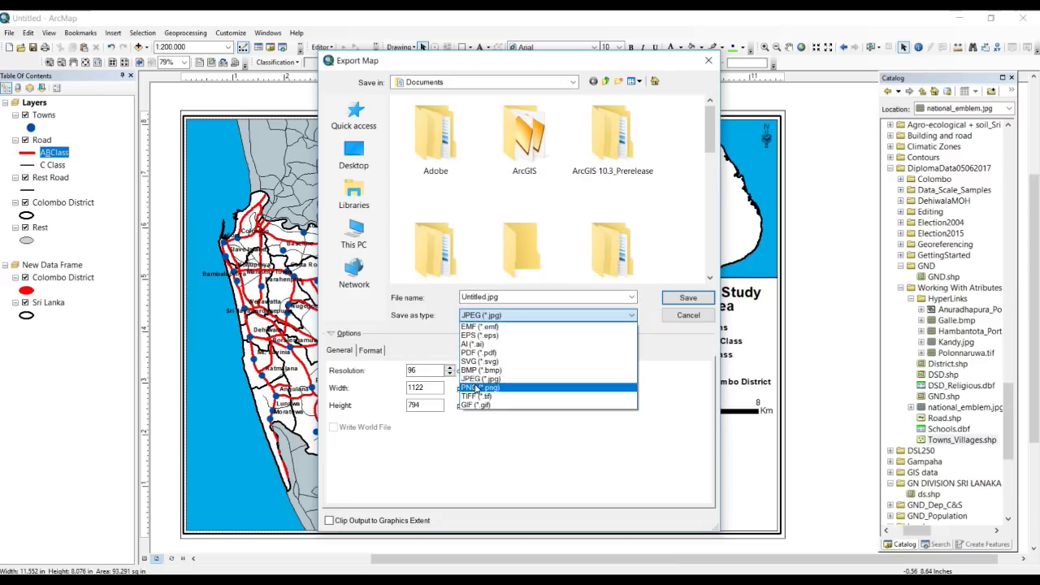
{"action": "left_click", "coordinate": [497, 299]}
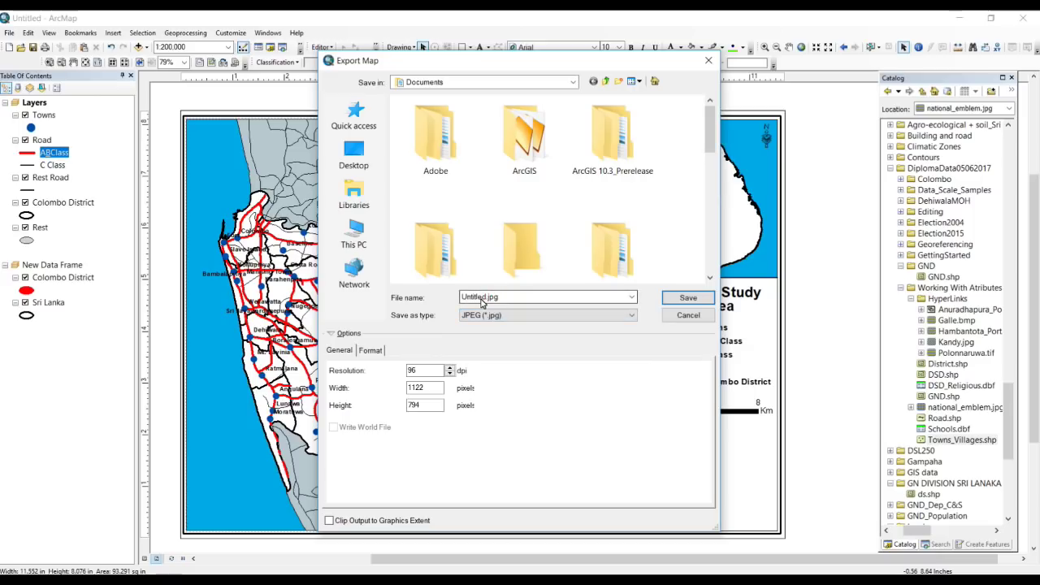
- Clear the default name Untitled from the export file name, keeping the jpg extension
{"action": "left_click", "coordinate": [488, 299]}
{"action": "left_click", "coordinate": [487, 299]}
{"action": "key", "text": "BackSpace"}
{"action": "key", "text": "BackSpace"}
{"action": "key", "text": "BackSpace"}
{"action": "key", "text": "BackSpace"}
{"action": "key", "text": "BackSpace"}
{"action": "key", "text": "BackSpace"}
{"action": "key", "text": "BackSpace"}
{"action": "key", "text": "BackSpace"}
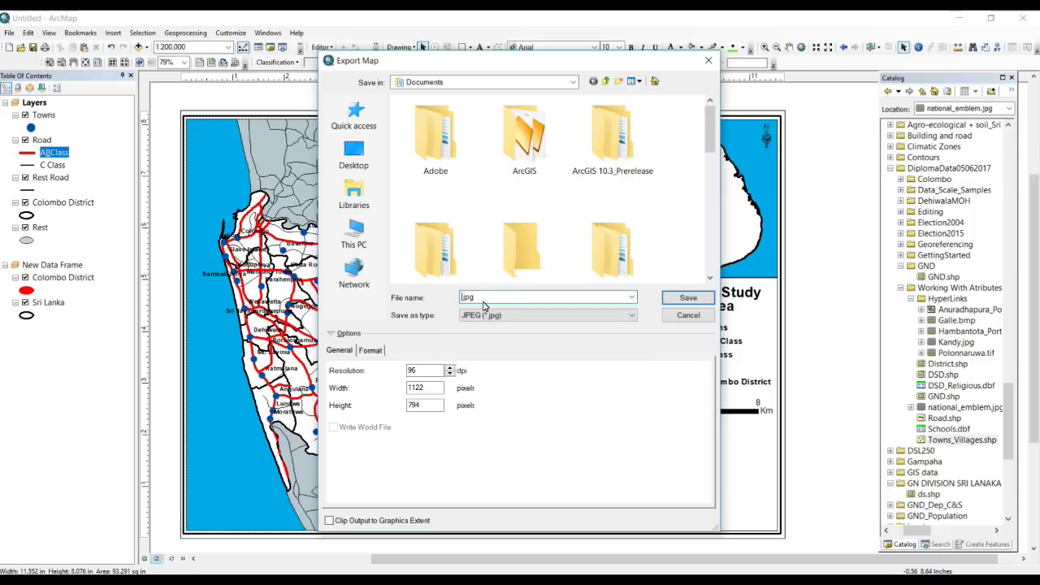